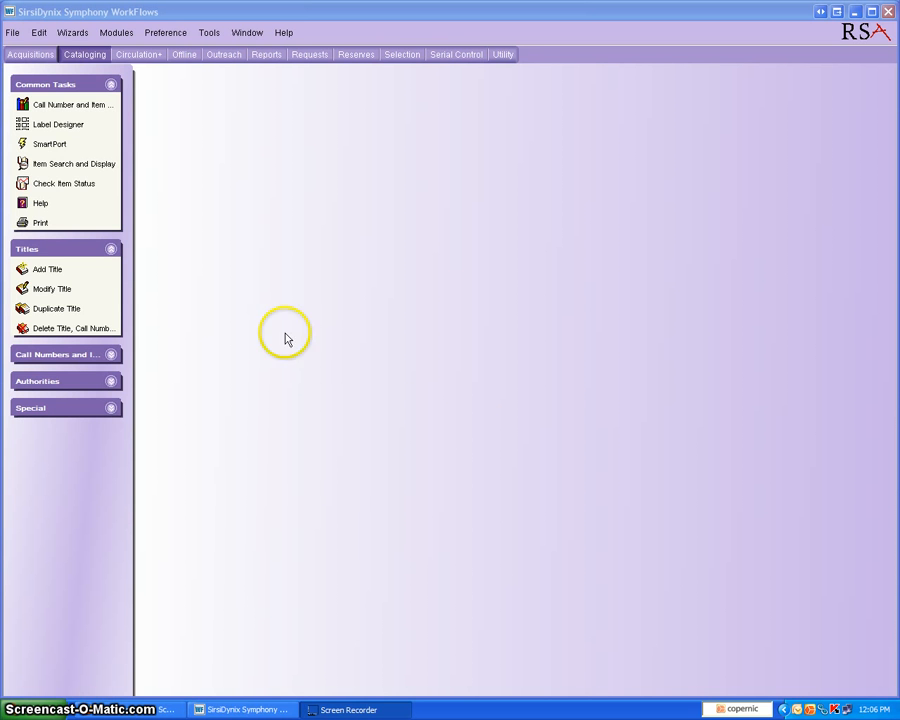
Start a MARC import in the Utility module and choose AGExport05.24.11.dat from the Desktop as the source file
click(503, 57)
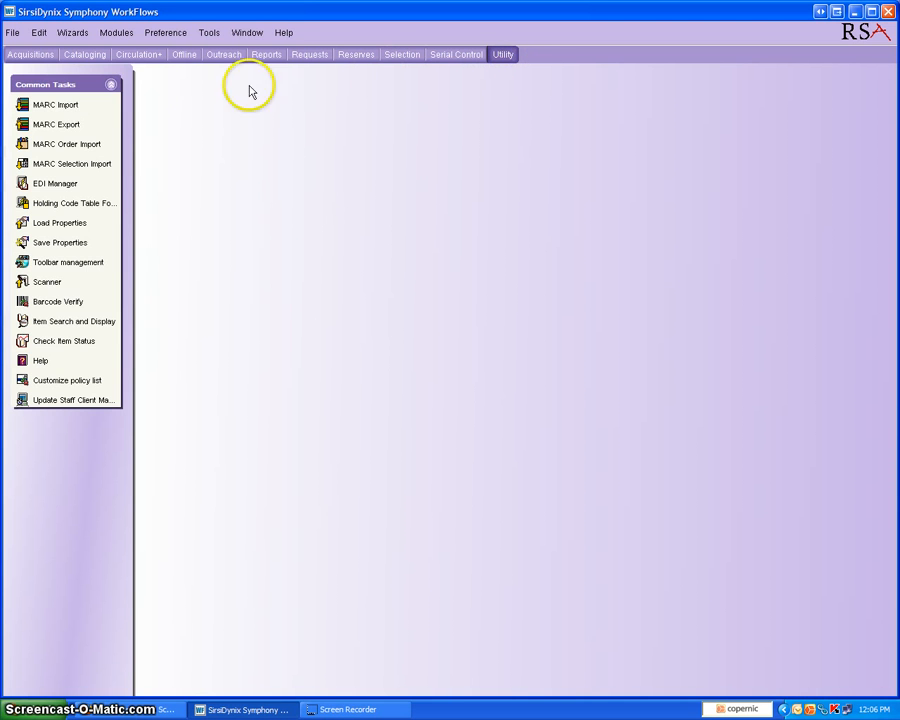
click(60, 106)
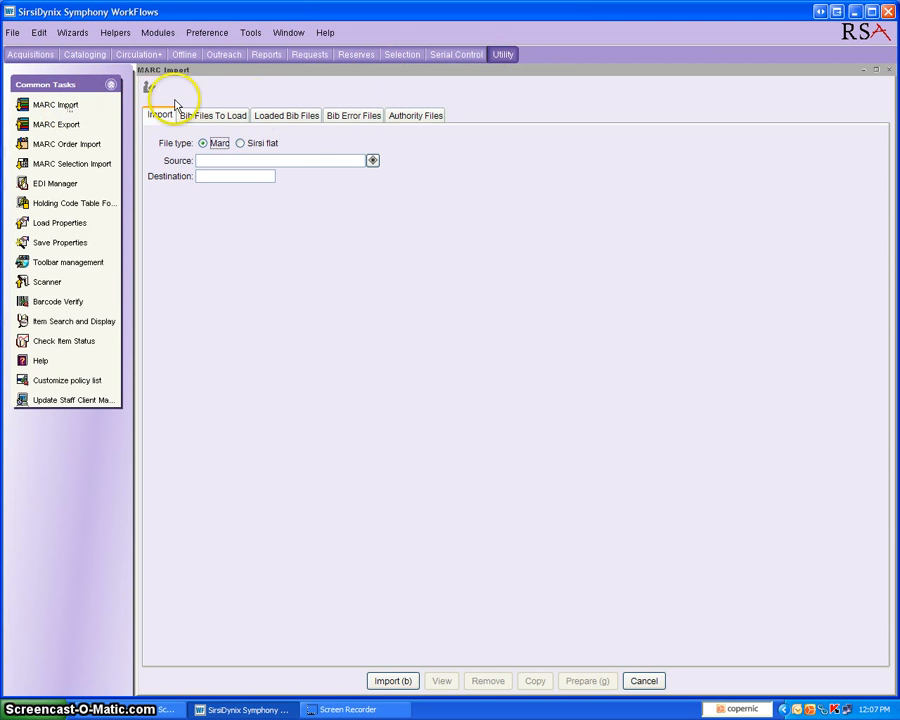
click(372, 161)
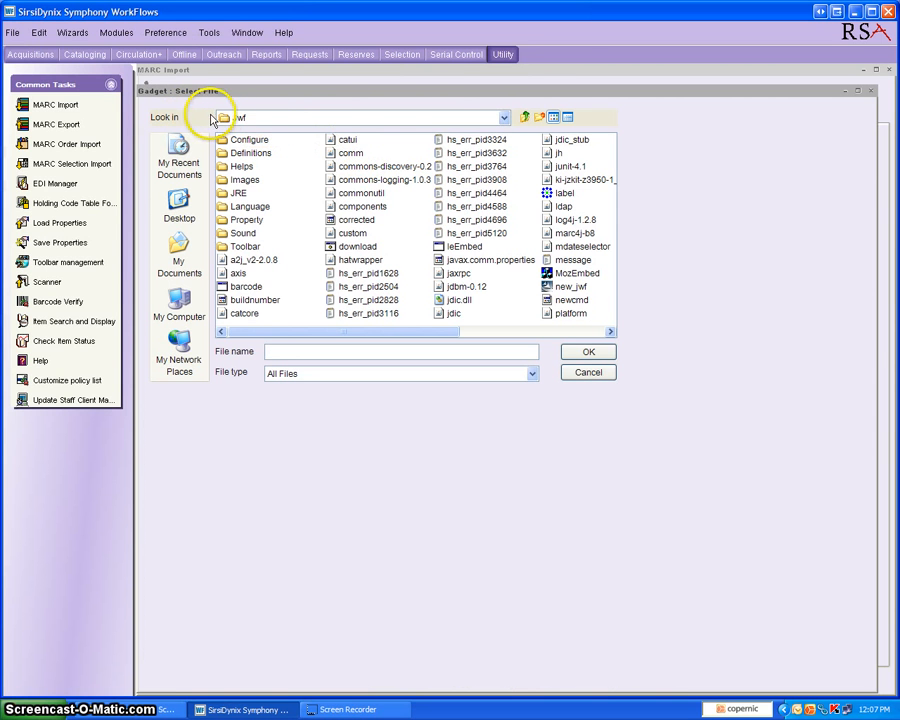
click(504, 119)
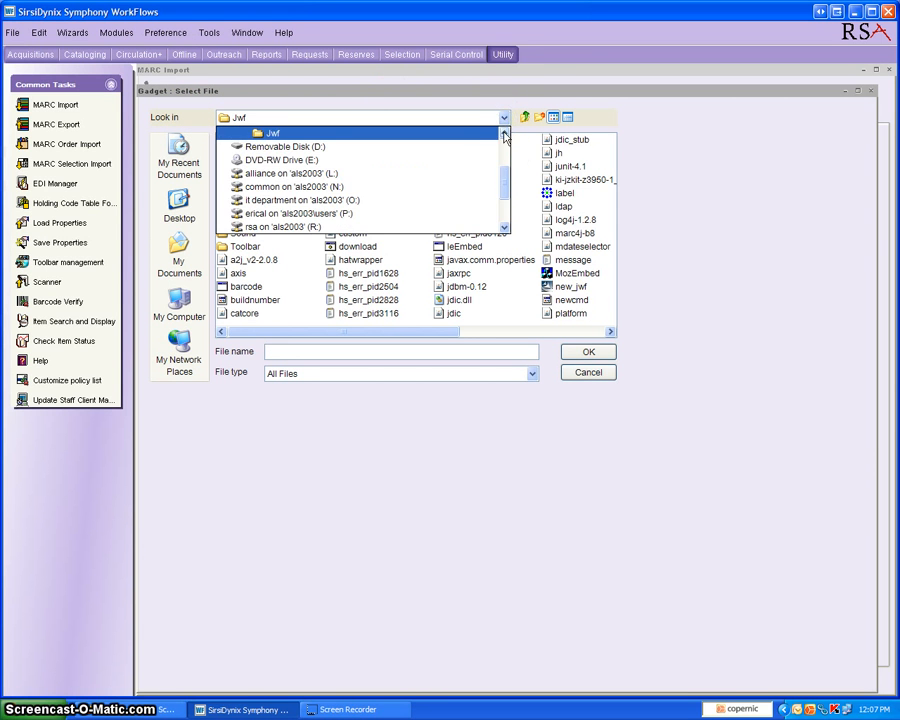
drag(503, 183, 507, 153)
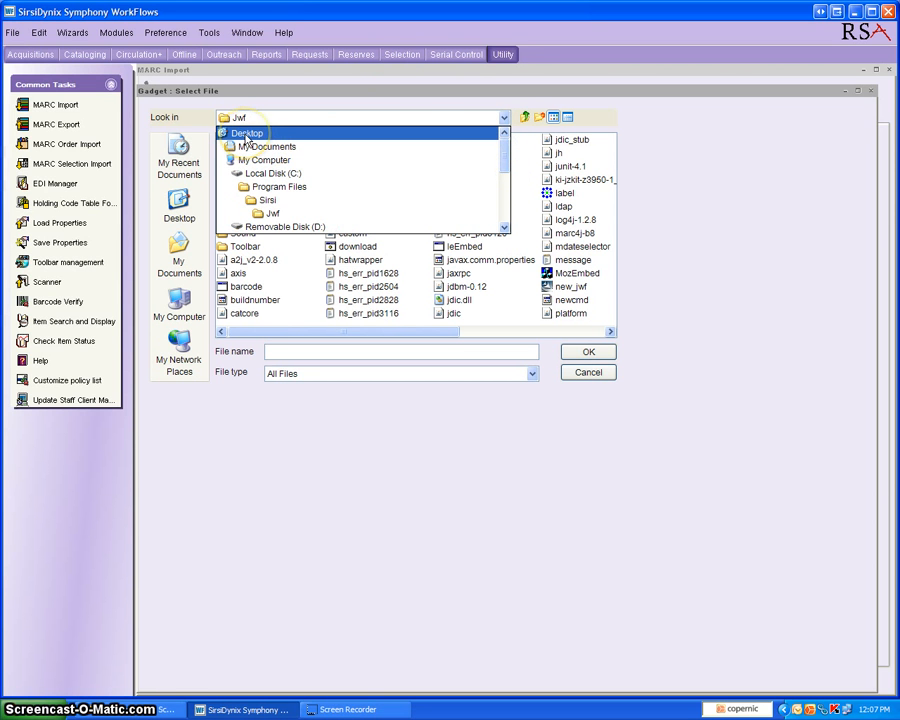
click(246, 140)
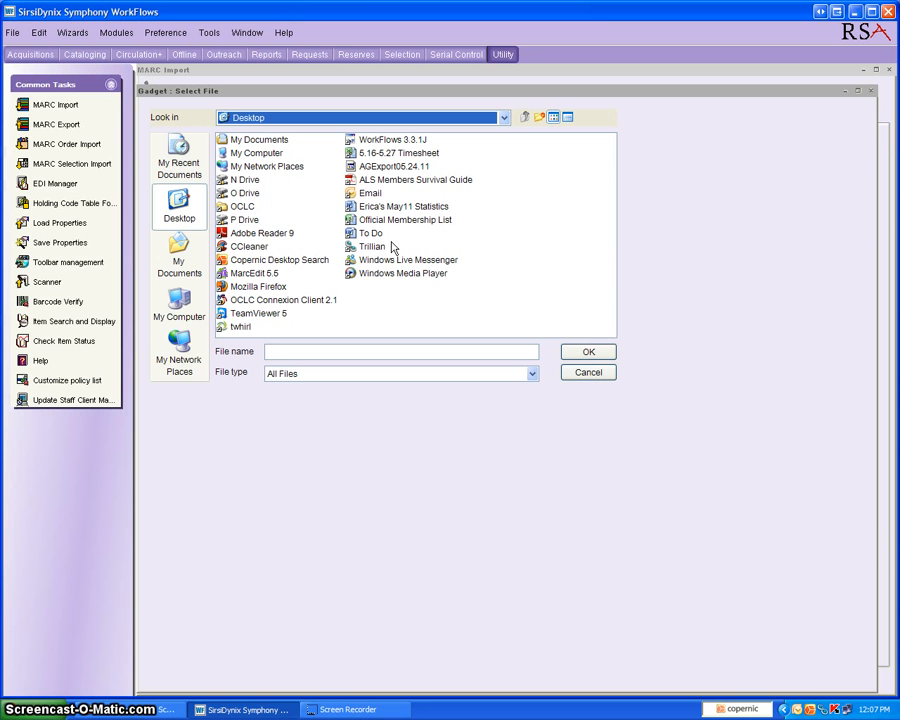
click(378, 167)
click(410, 169)
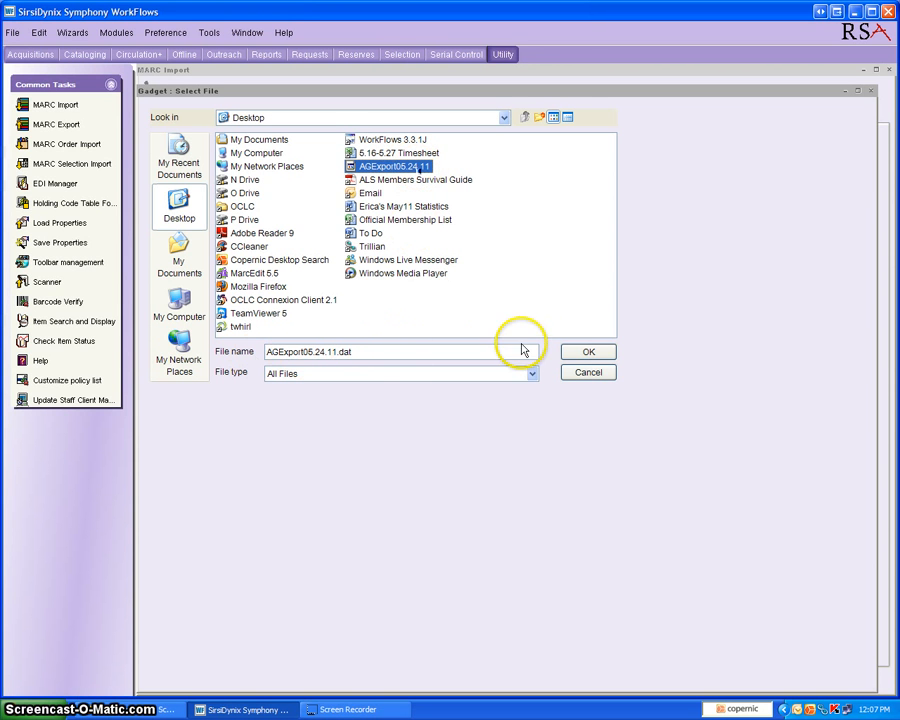
click(591, 354)
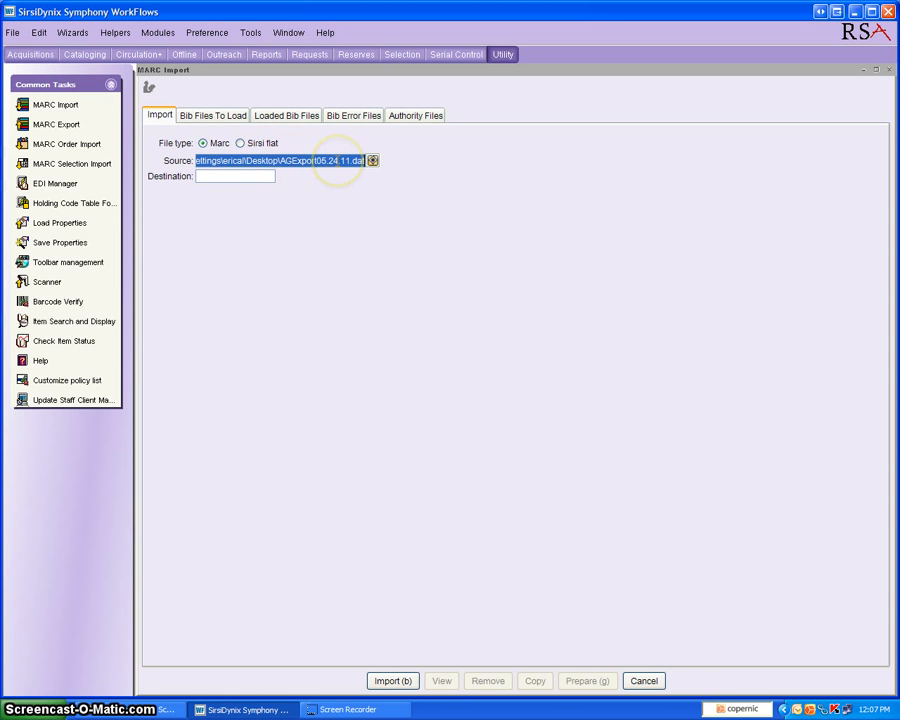
Name the import's destination file AGExport524
click(203, 176)
click(288, 210)
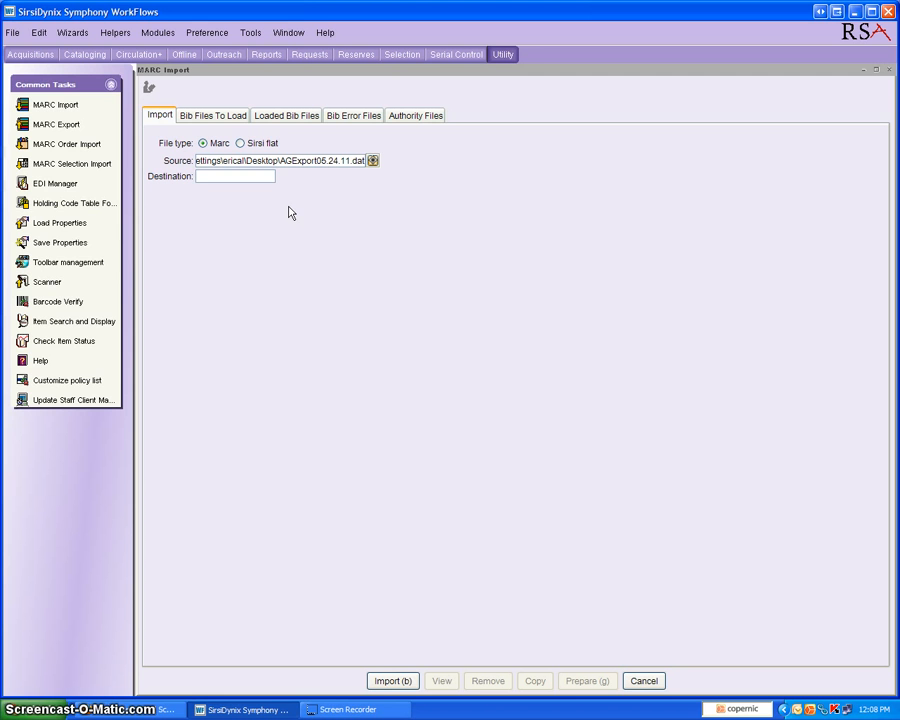
text(AG)
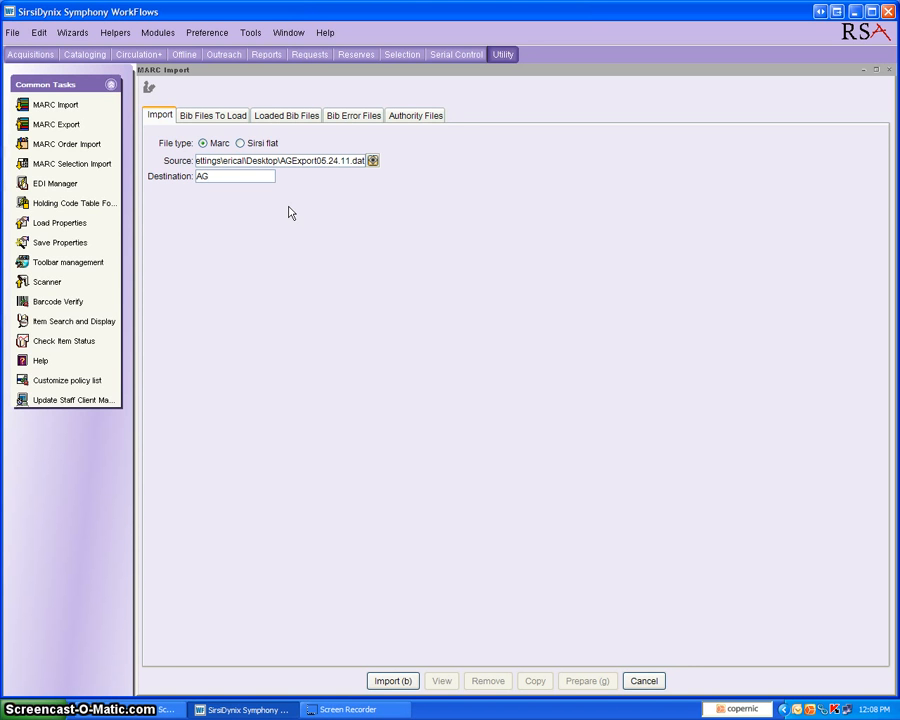
text(Export524)
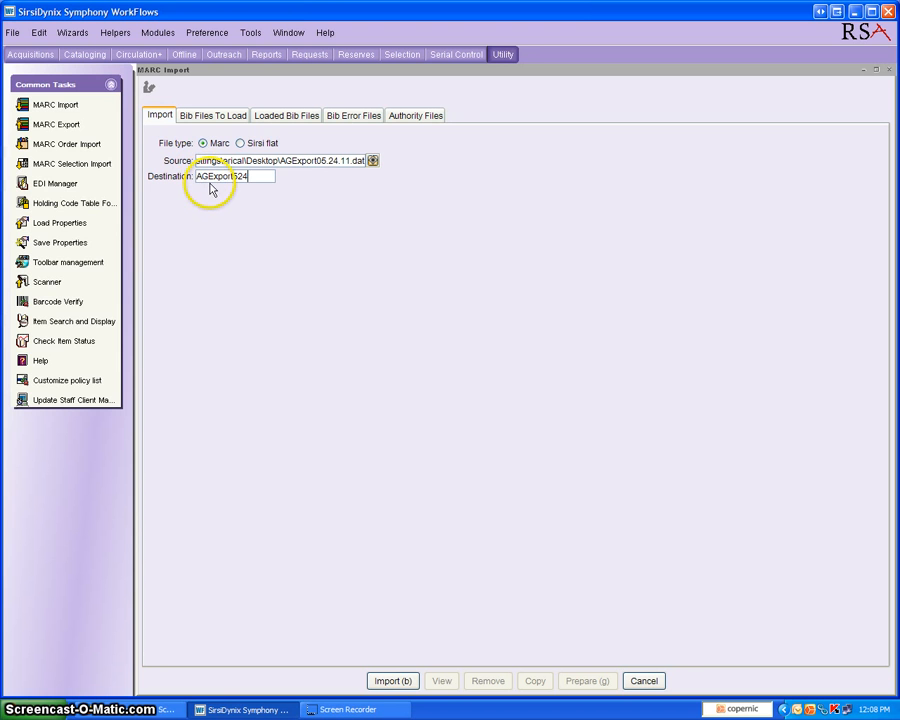
Import the MARC file to the server, confirming that the diskette is ready and declining to upload more files
click(392, 682)
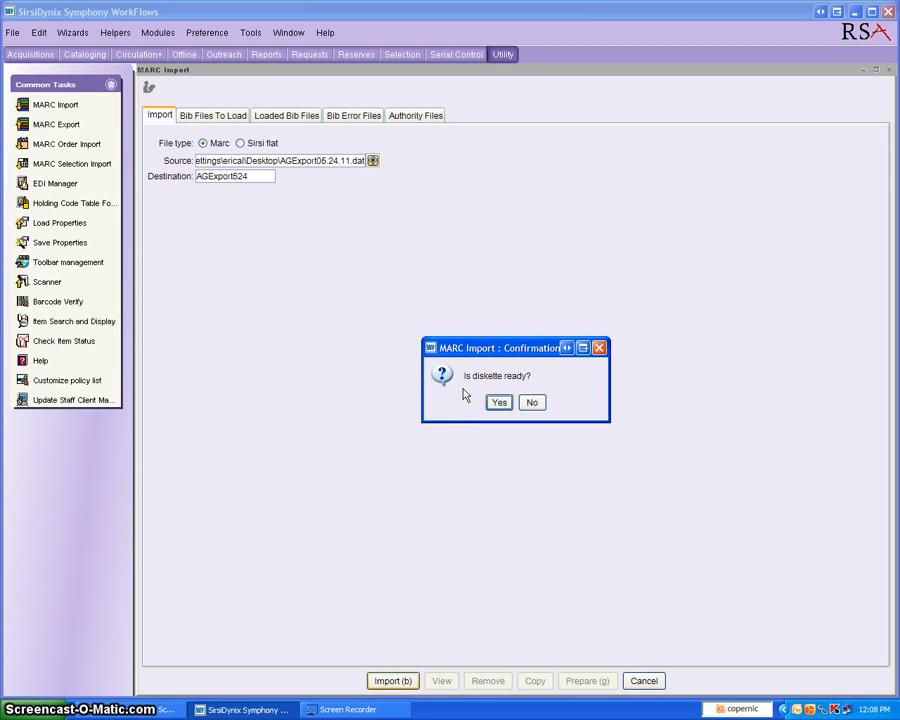
click(494, 399)
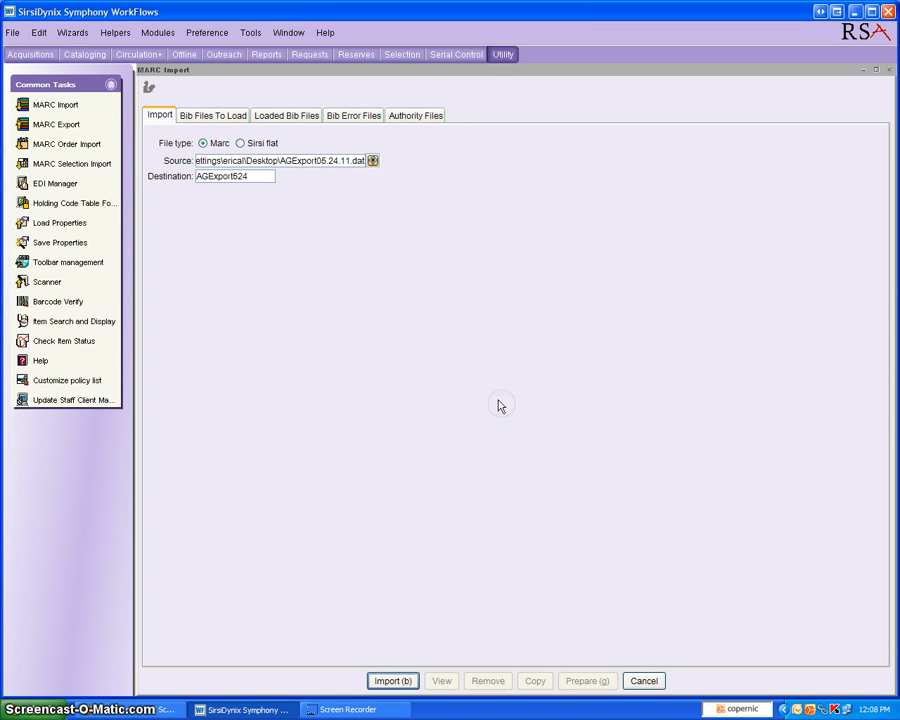
click(487, 389)
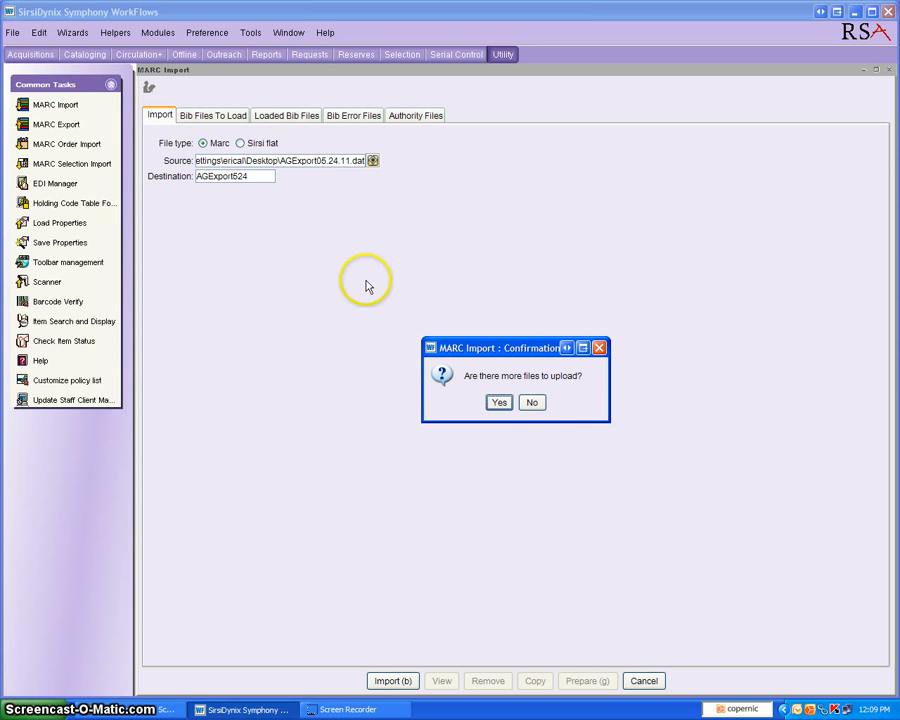
click(532, 403)
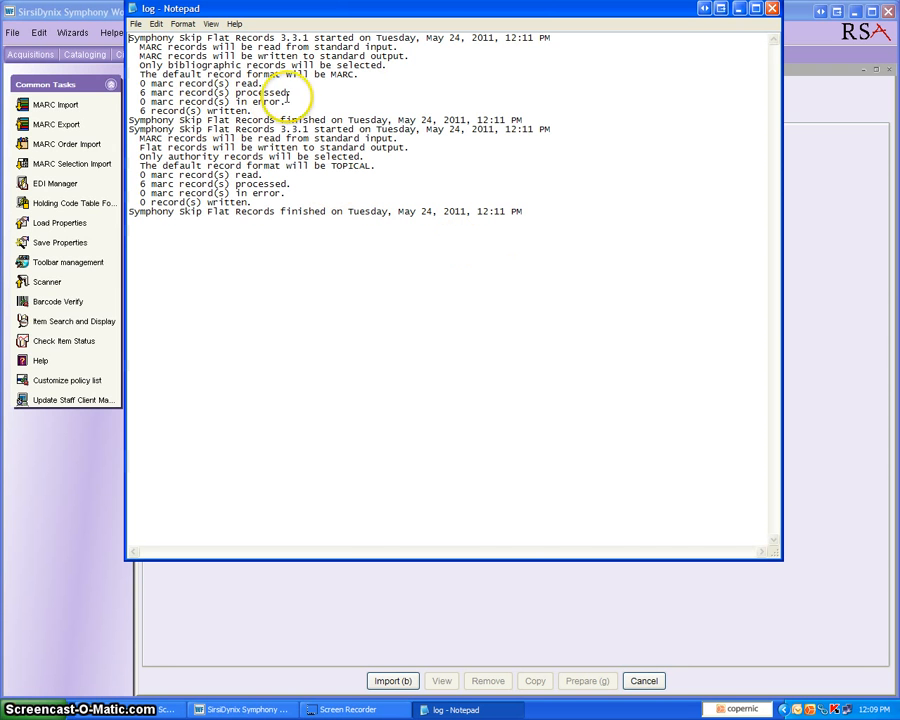
Check the processed and error record counts in the import log, and close the log and the MARC Import wizard
double_click(142, 92)
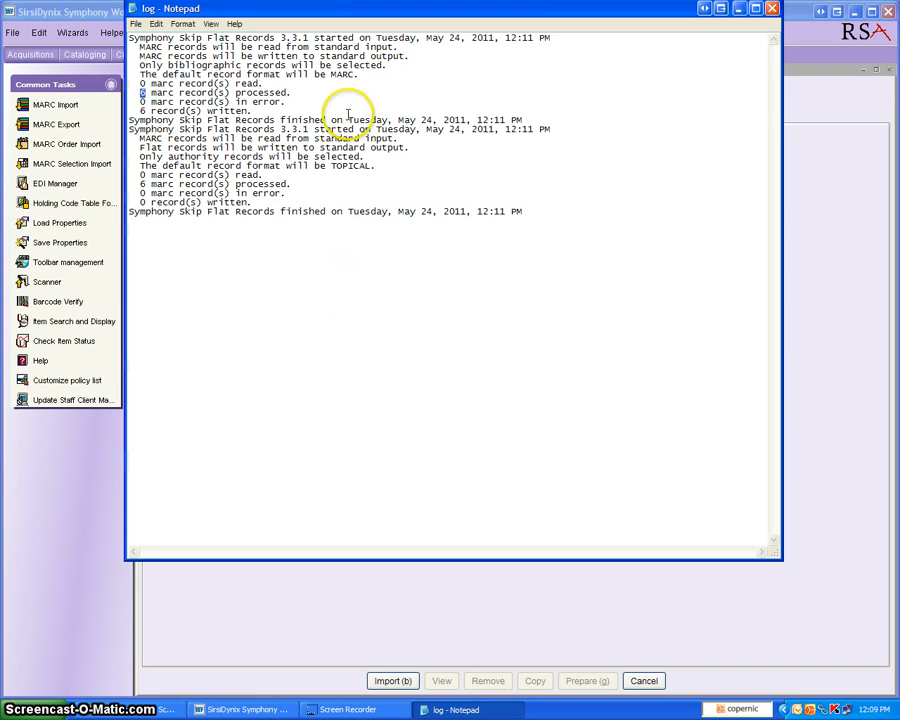
click(300, 93)
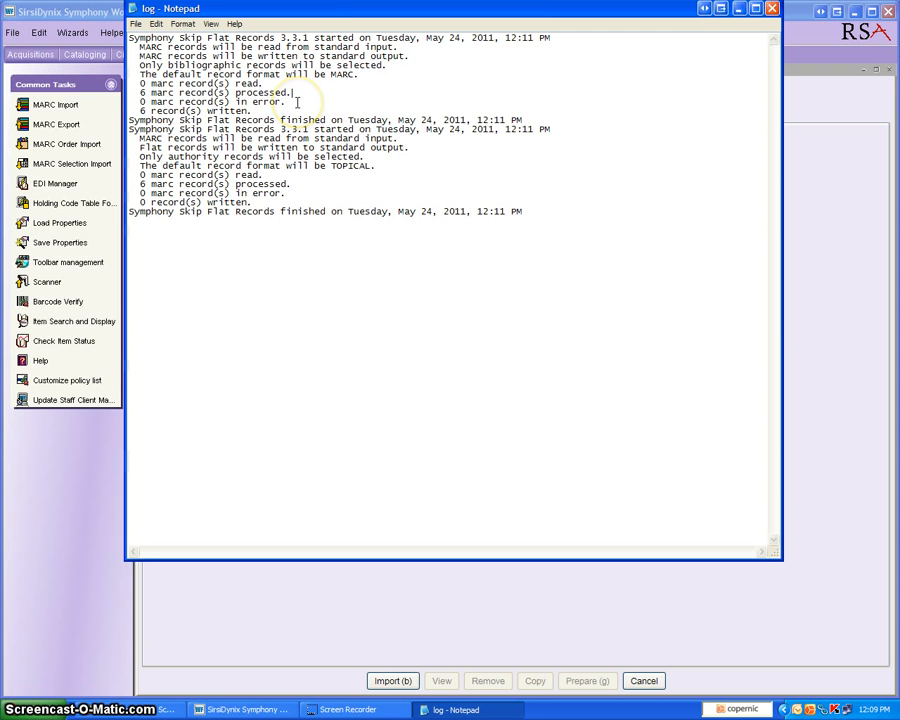
click(143, 101)
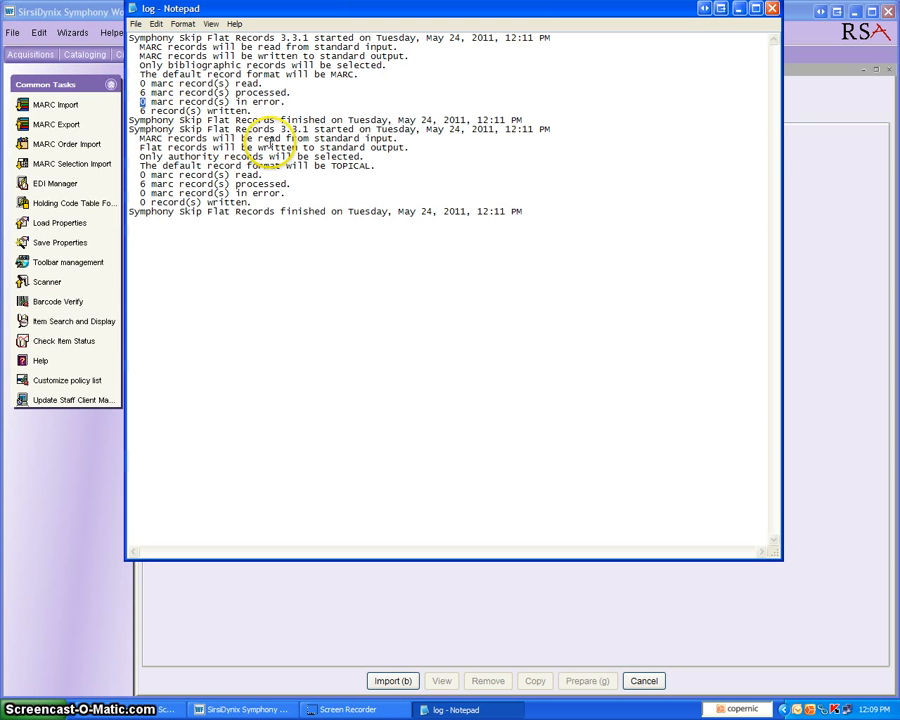
click(496, 193)
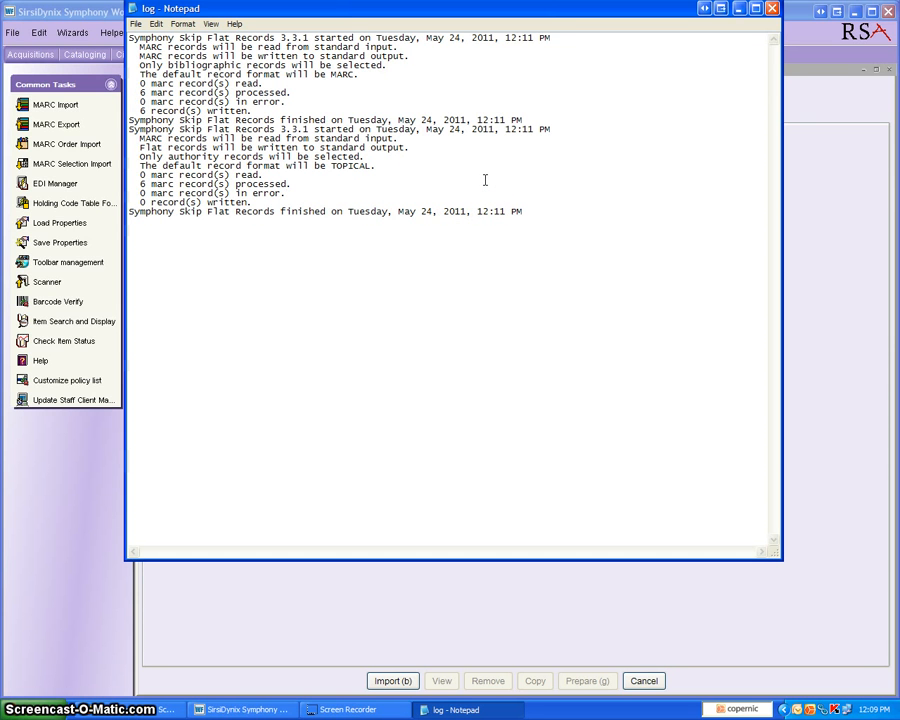
click(773, 12)
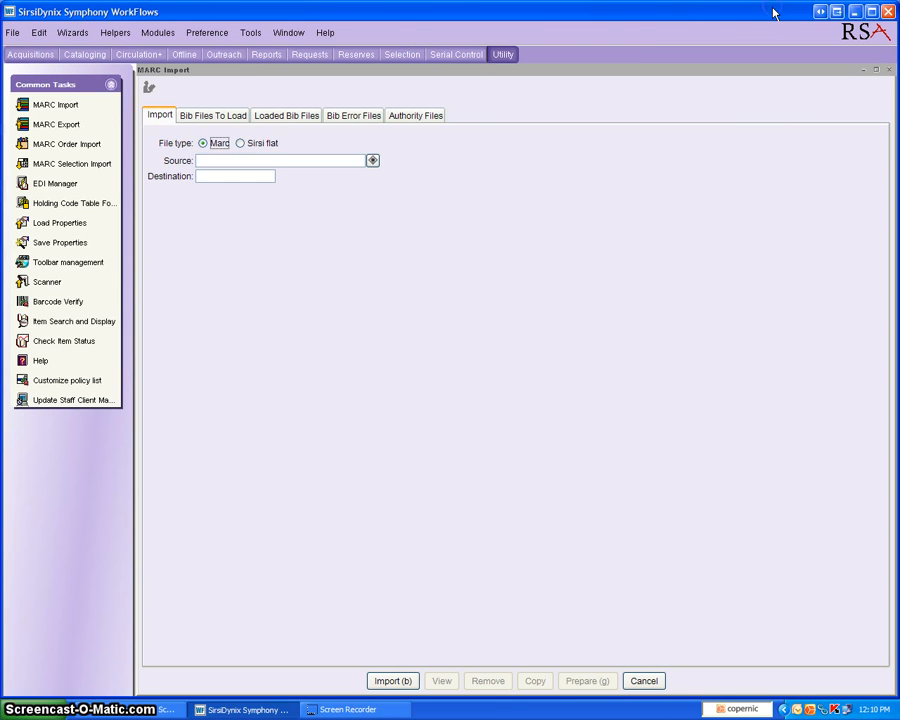
click(645, 681)
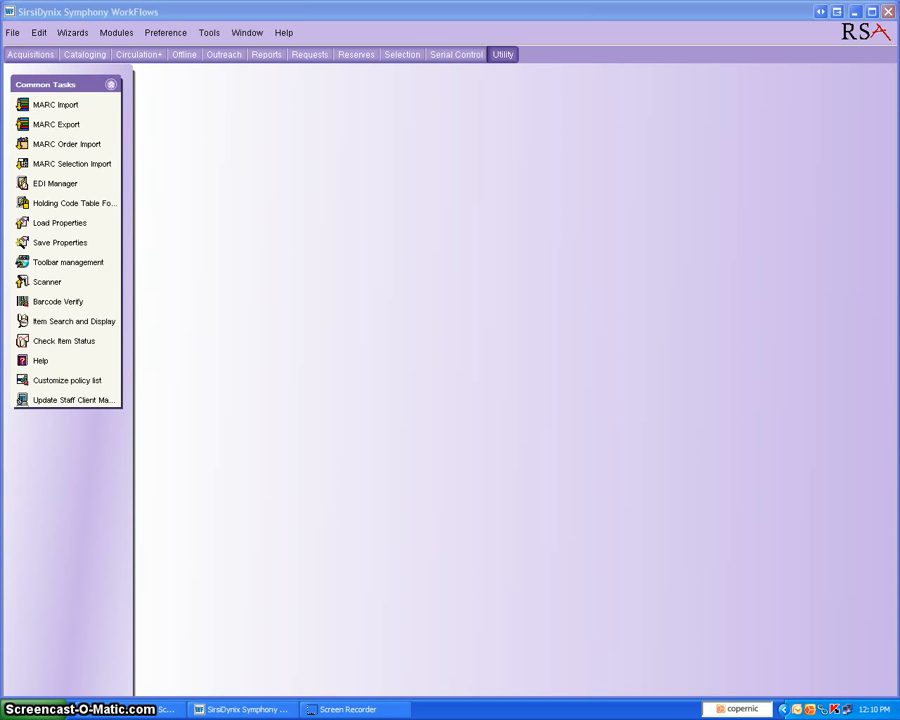
Open the setup of a new report from the AG Load Bibliographic Records template
click(267, 56)
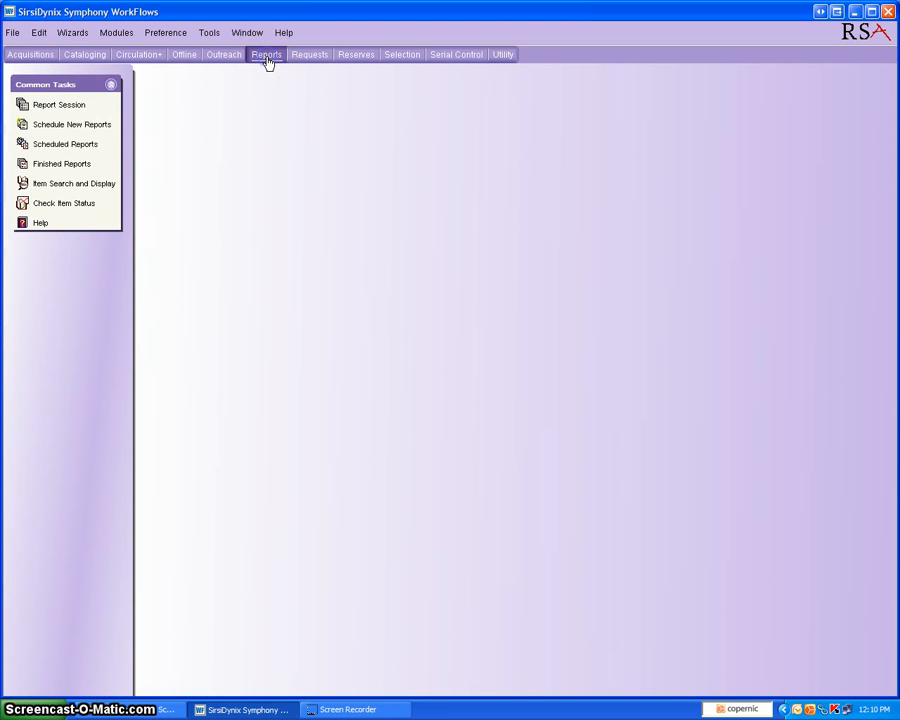
click(72, 125)
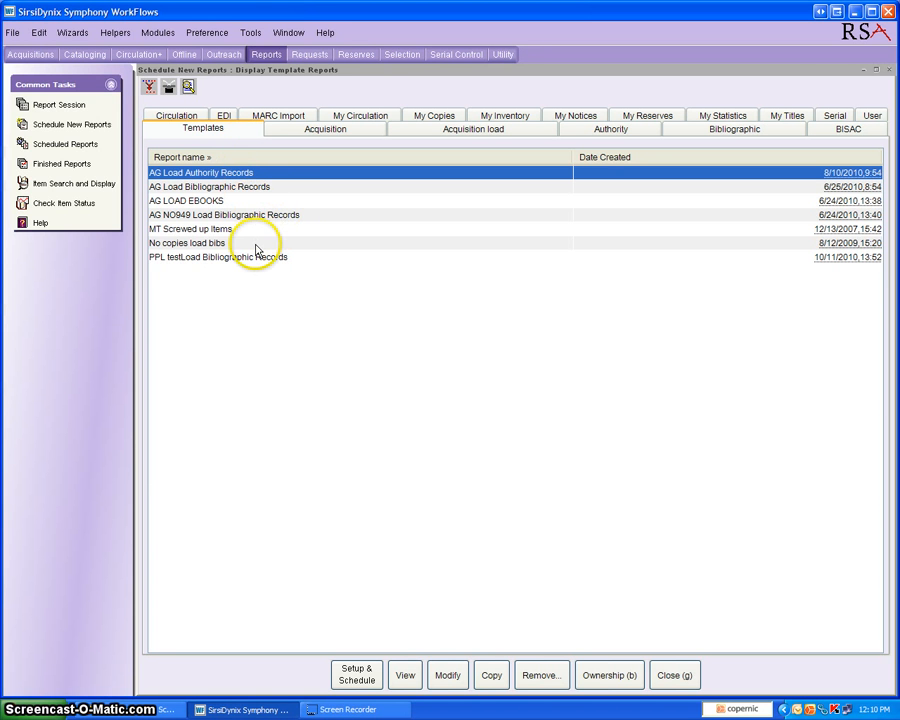
click(271, 189)
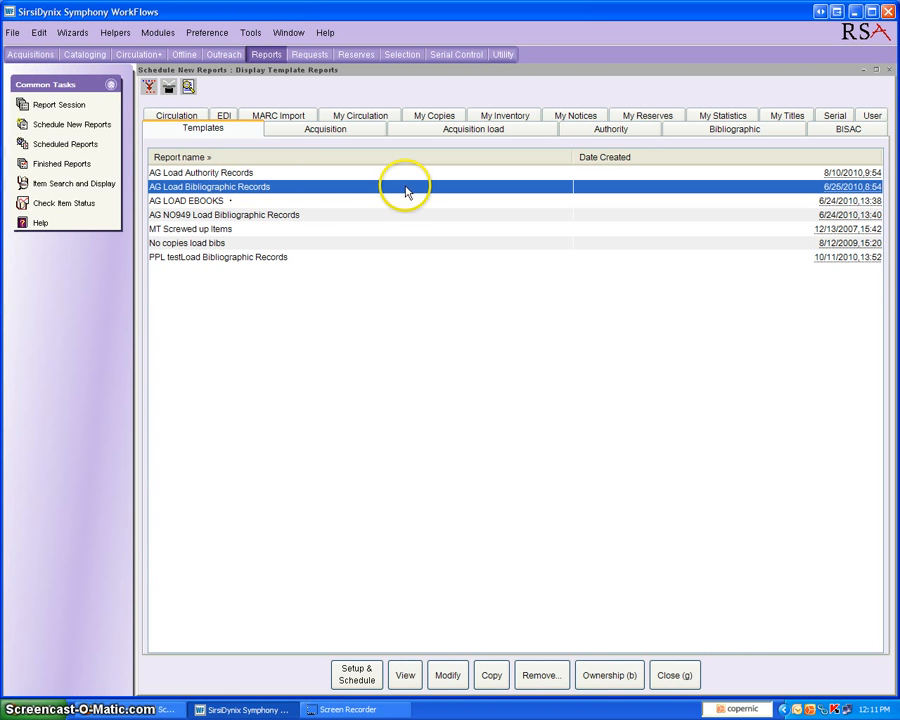
click(353, 676)
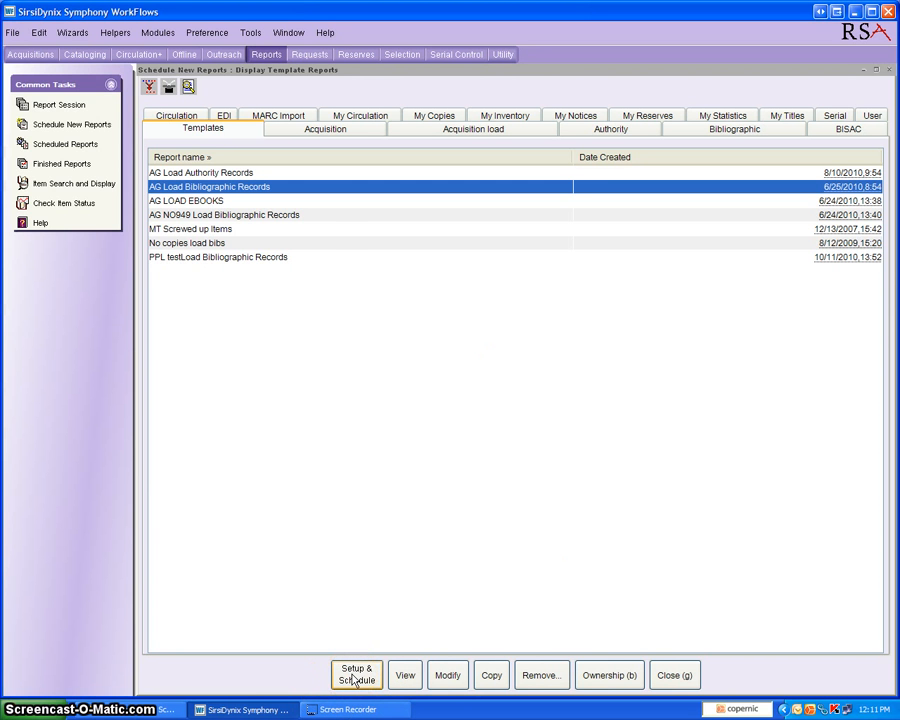
click(353, 677)
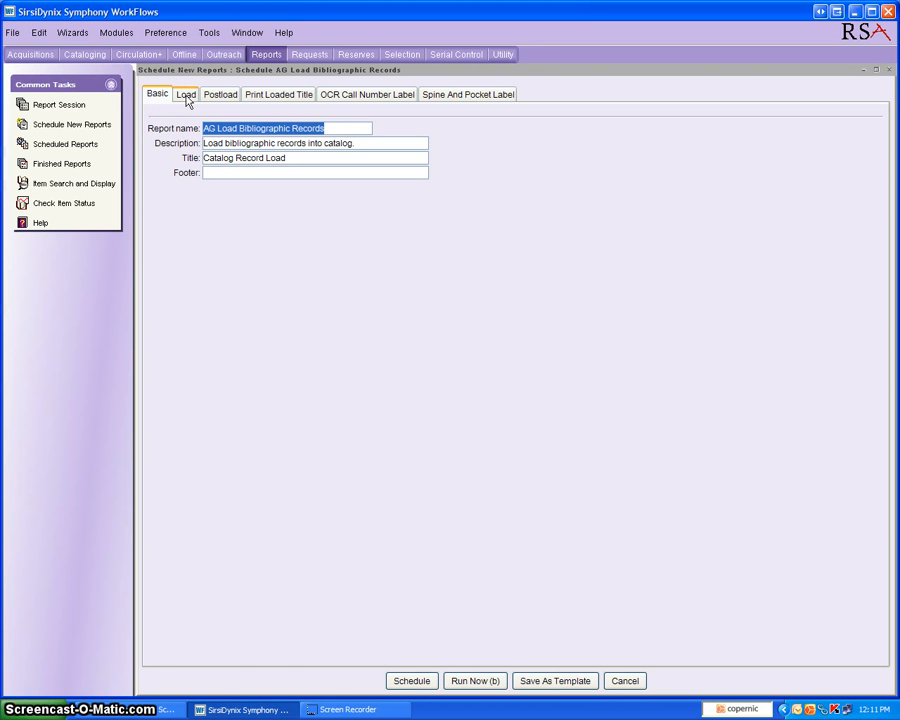
Choose AGExport524 as the file to load in the report's load settings
click(186, 98)
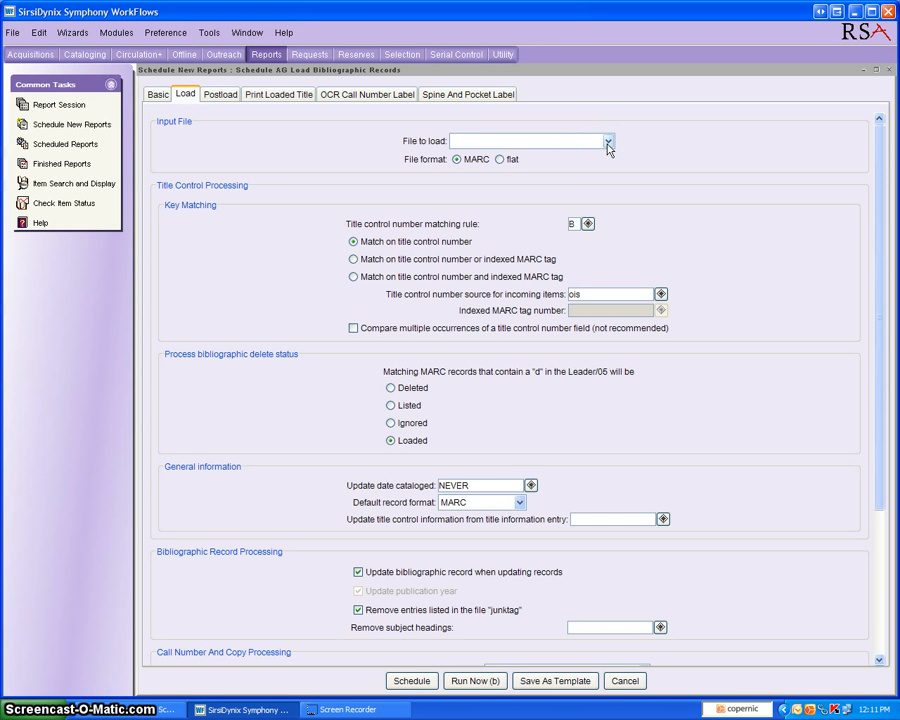
click(607, 143)
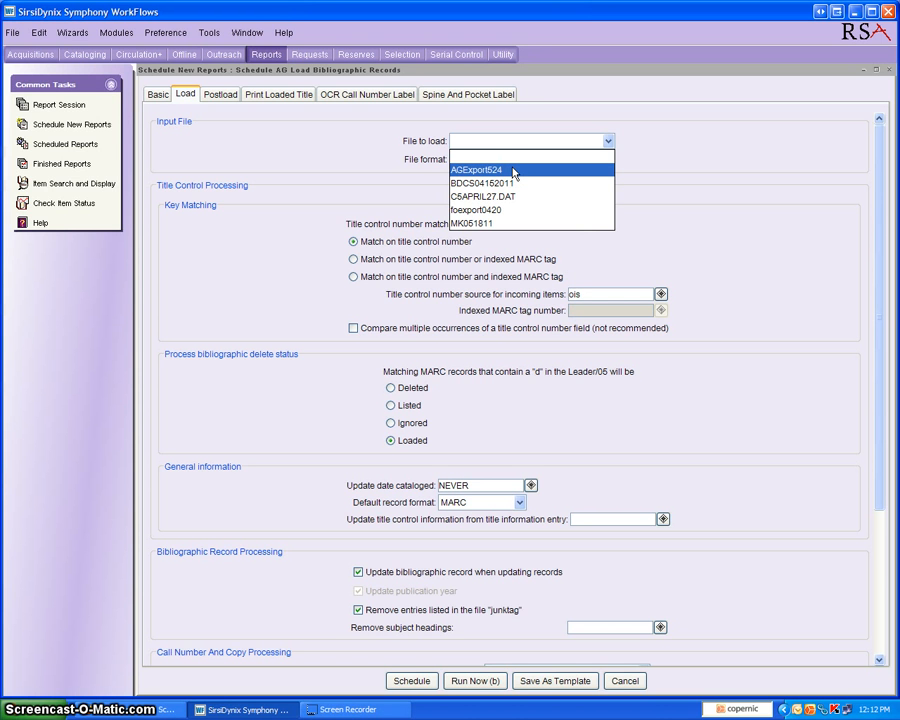
click(509, 173)
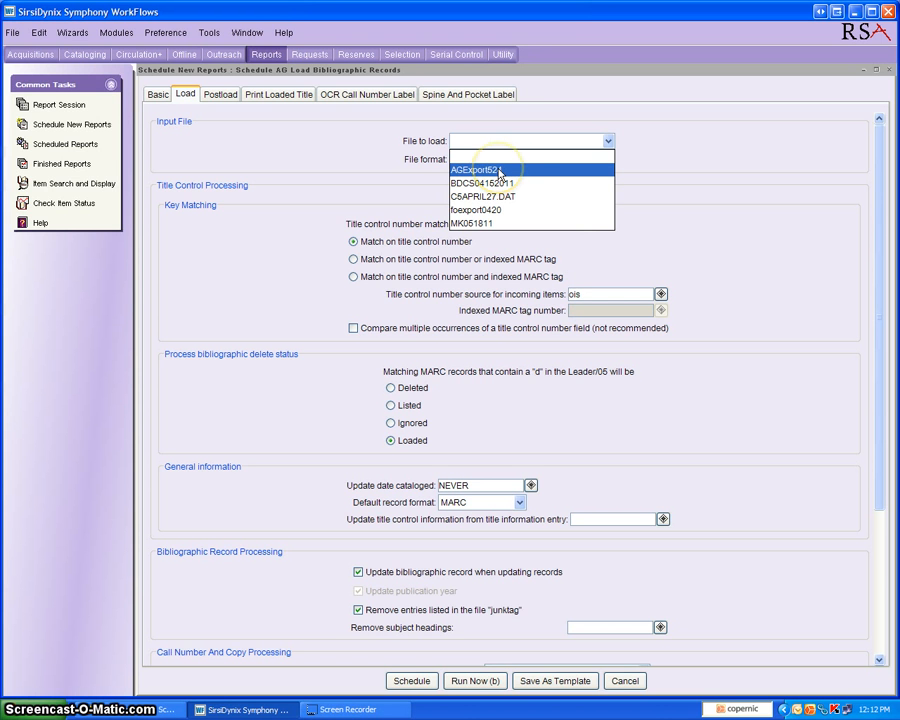
click(500, 173)
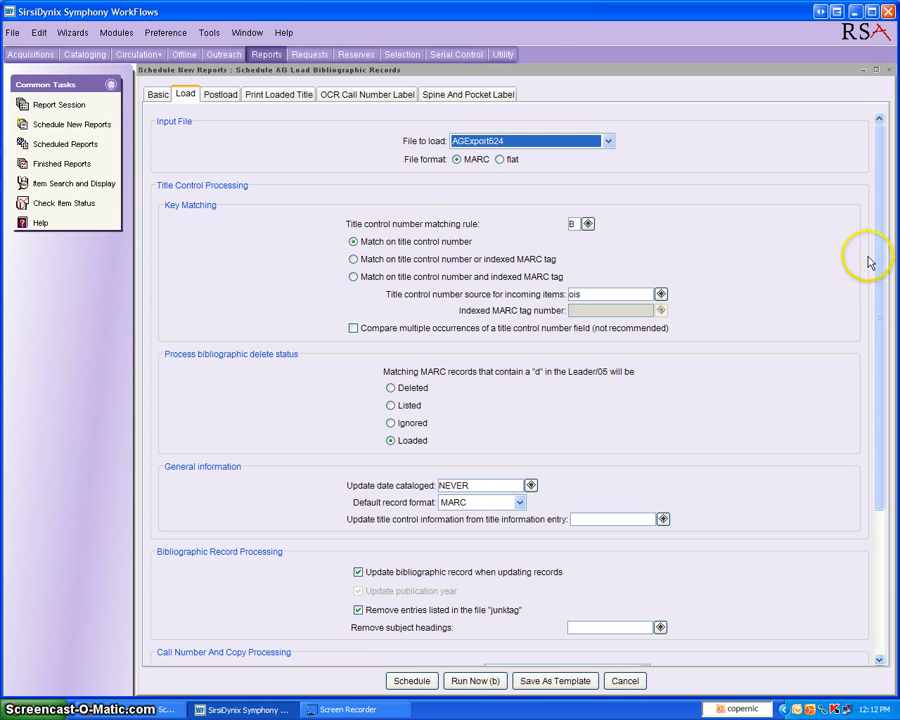
Review the remaining load settings and run the AG Load Bibliographic Records report immediately
drag(878, 260, 878, 414)
click(253, 375)
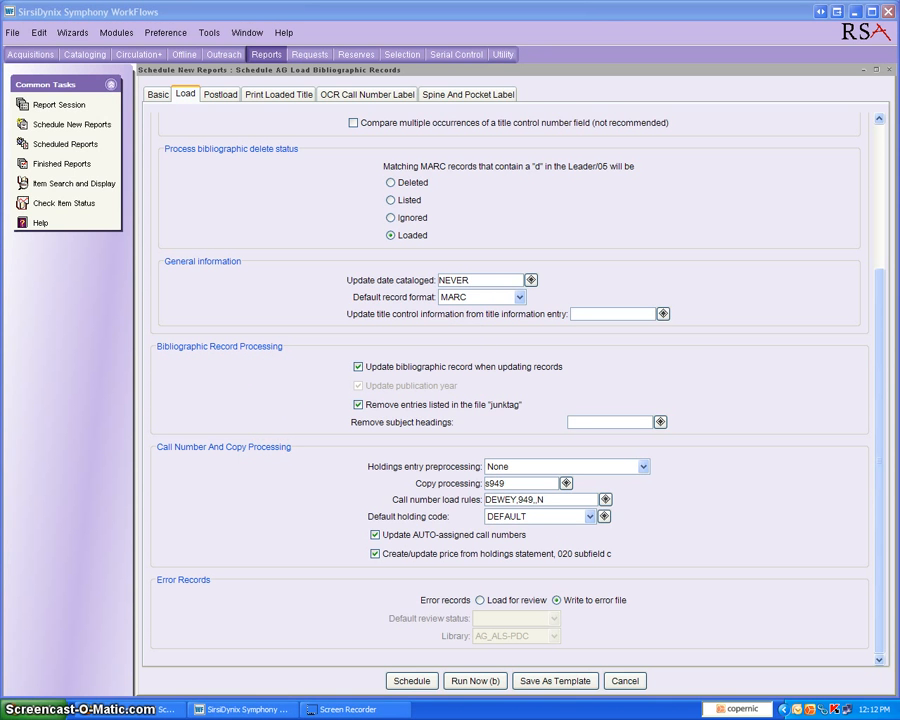
click(469, 683)
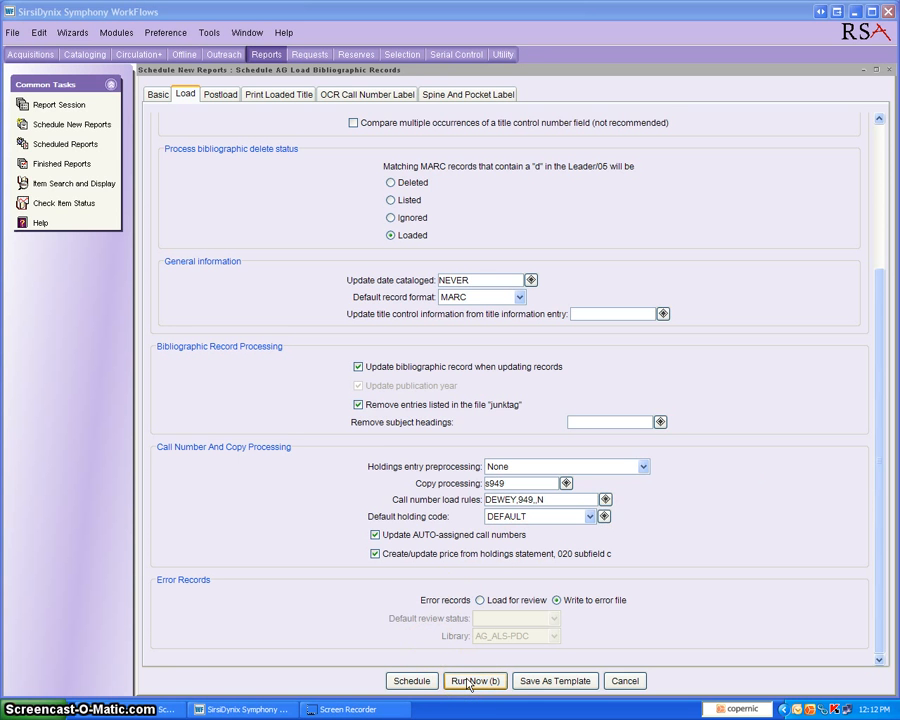
click(468, 684)
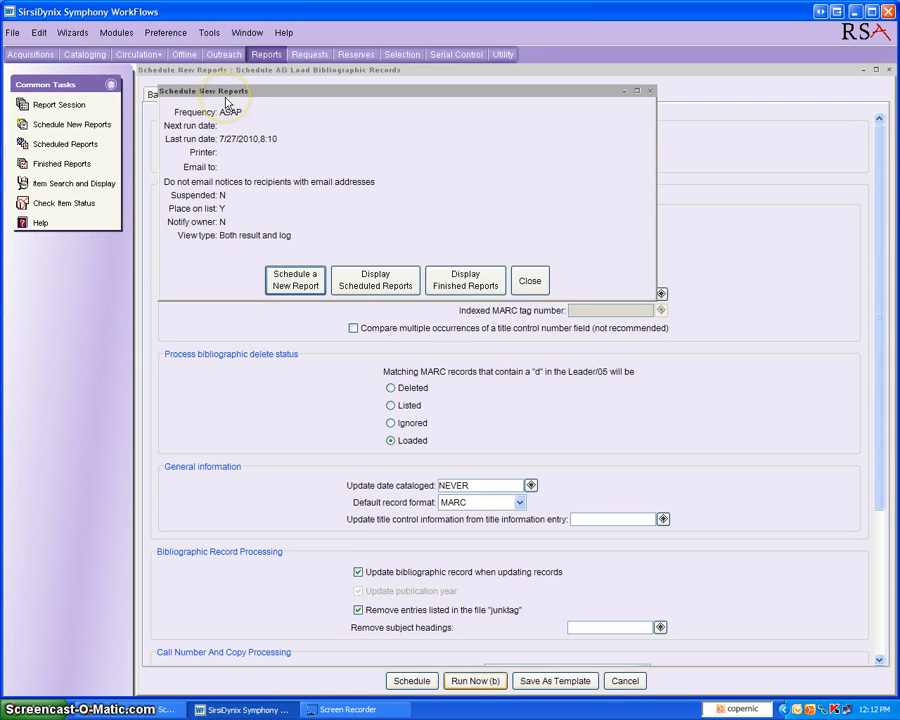
Open the newest finished AG Load Bibliographic Records report with its log and result, formatted
click(478, 287)
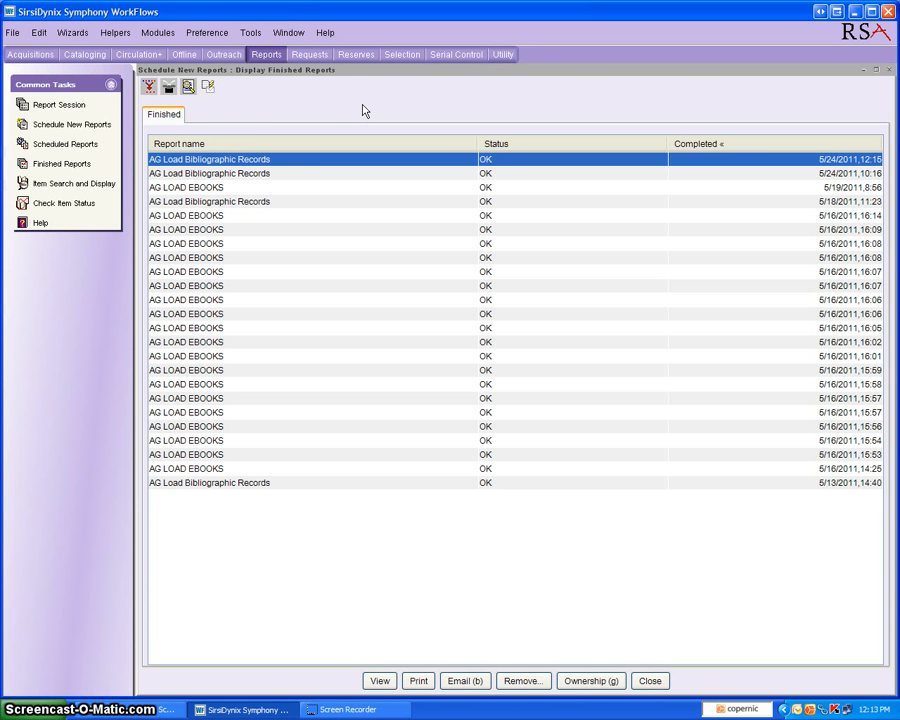
click(296, 162)
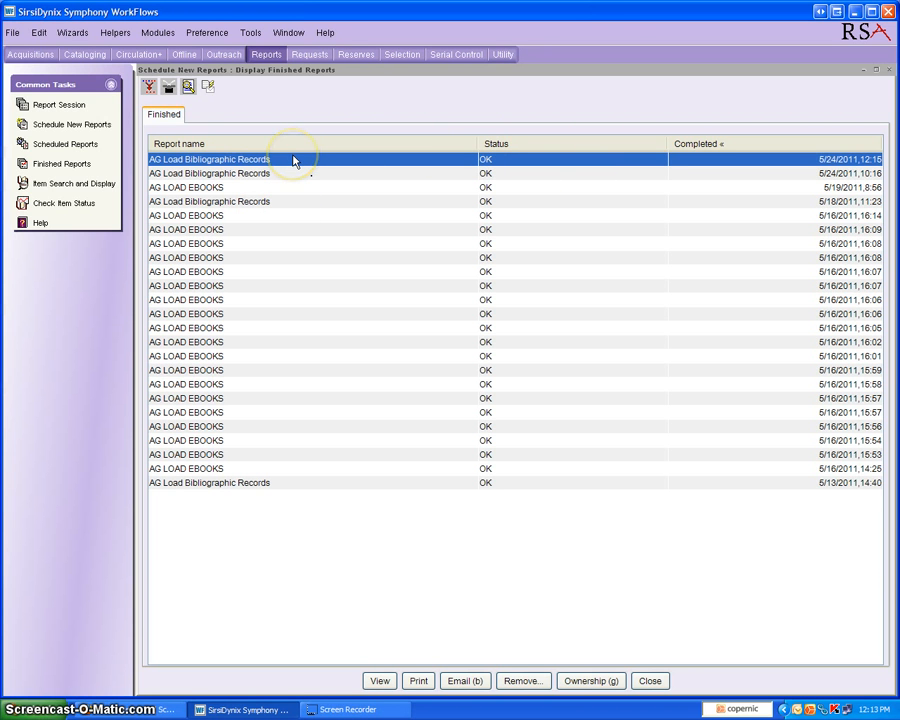
click(380, 682)
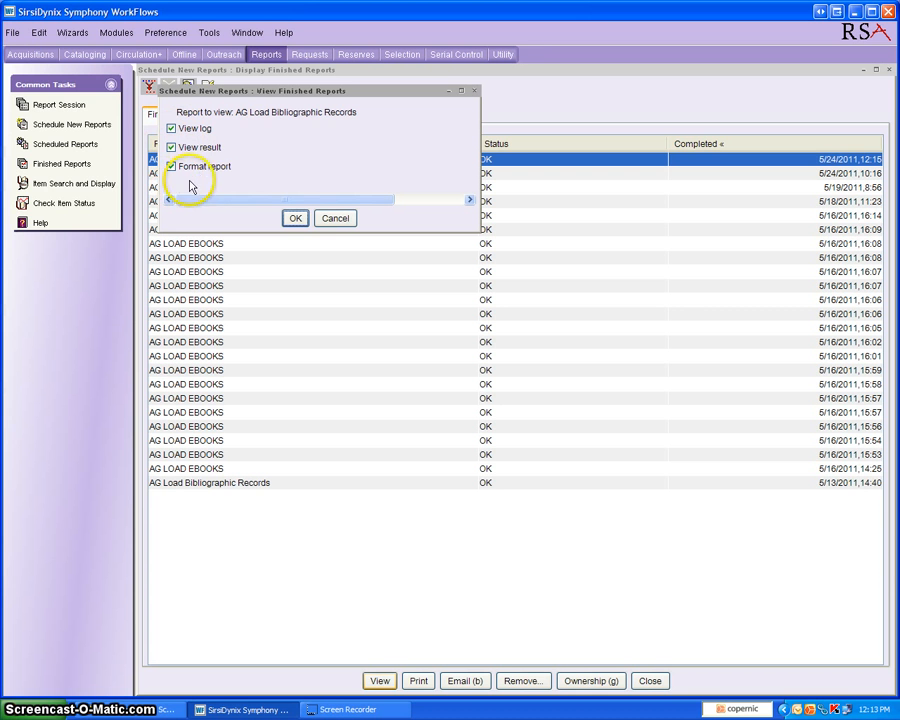
click(296, 220)
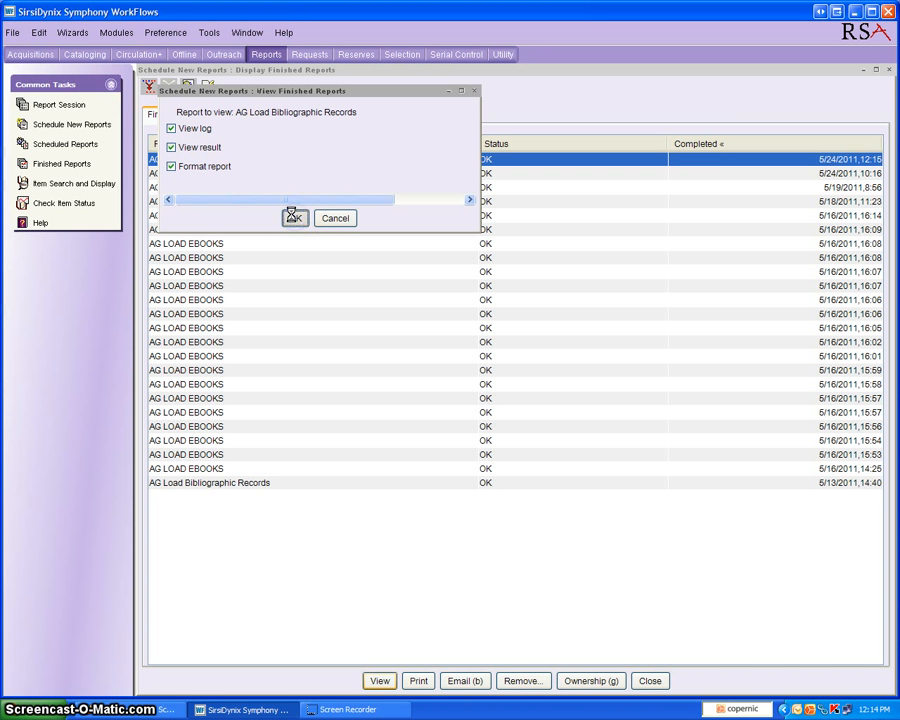
click(284, 213)
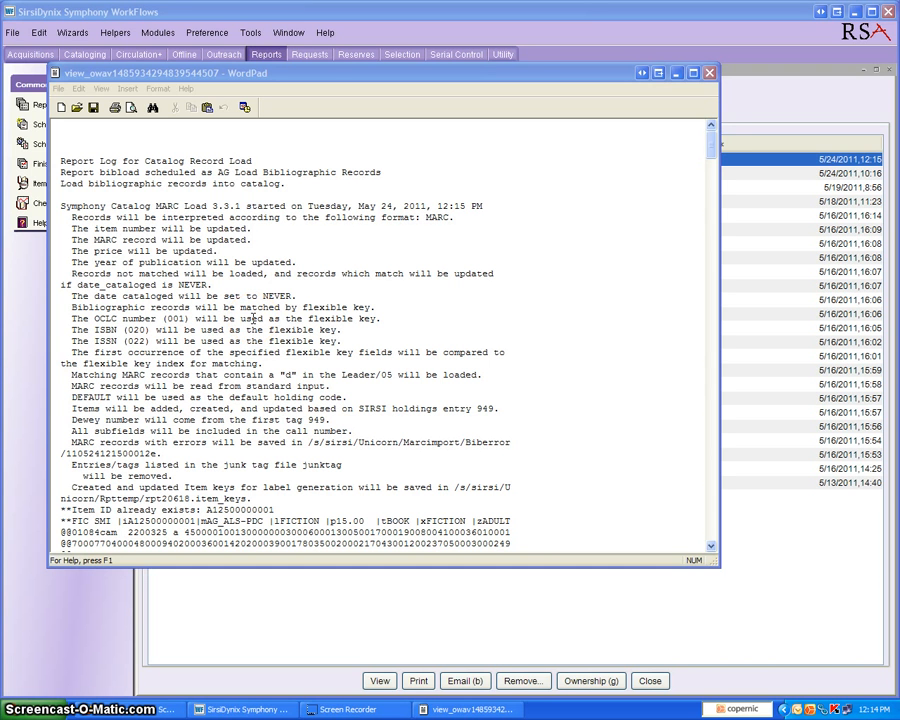
Review the load settings listed at the start of the catalog record load log
click(305, 322)
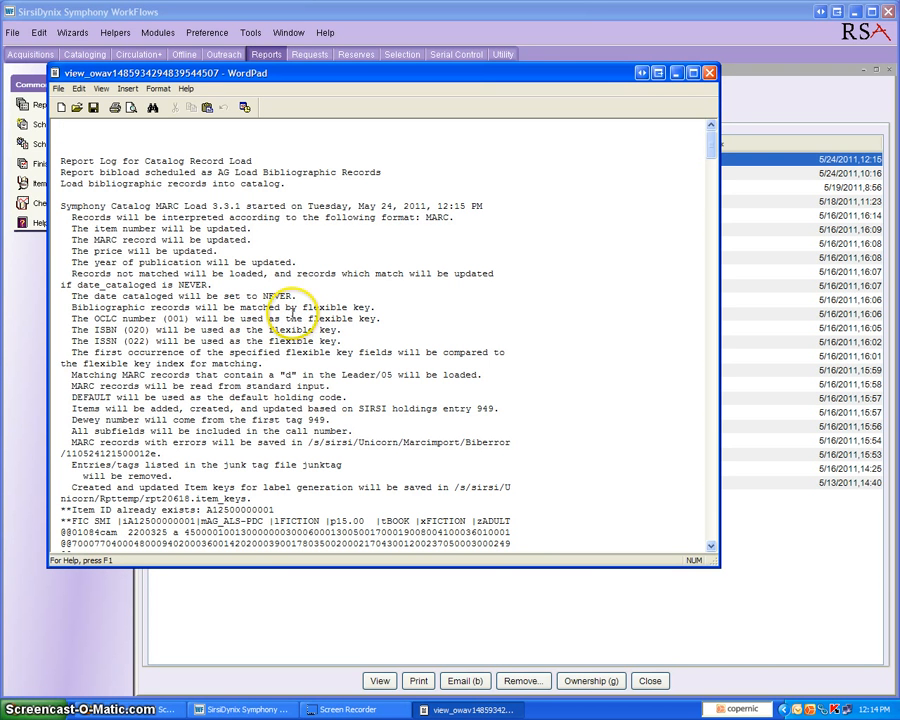
drag(59, 206, 388, 480)
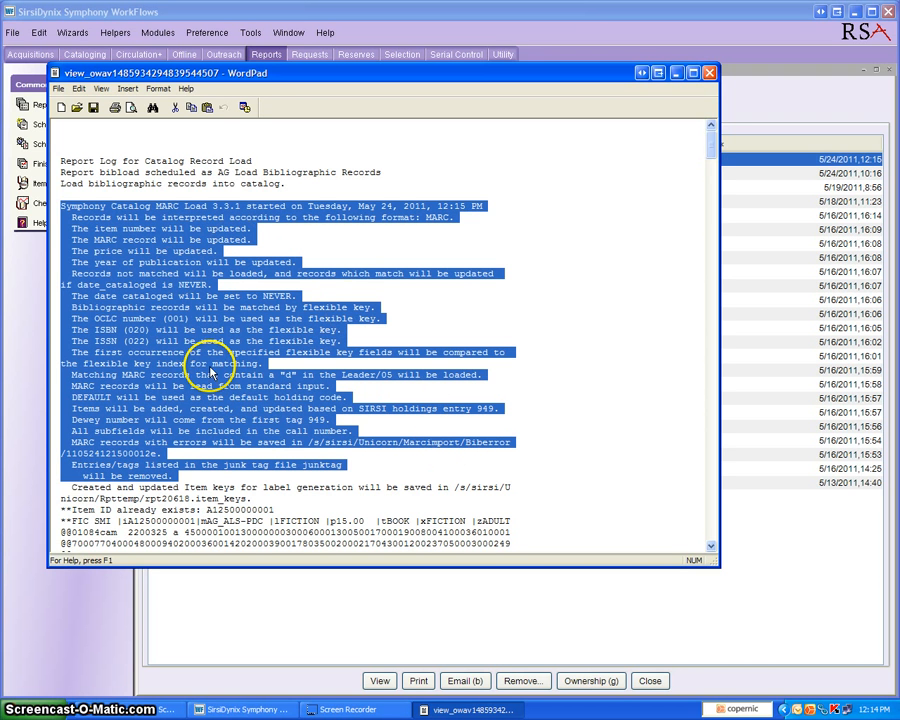
click(545, 505)
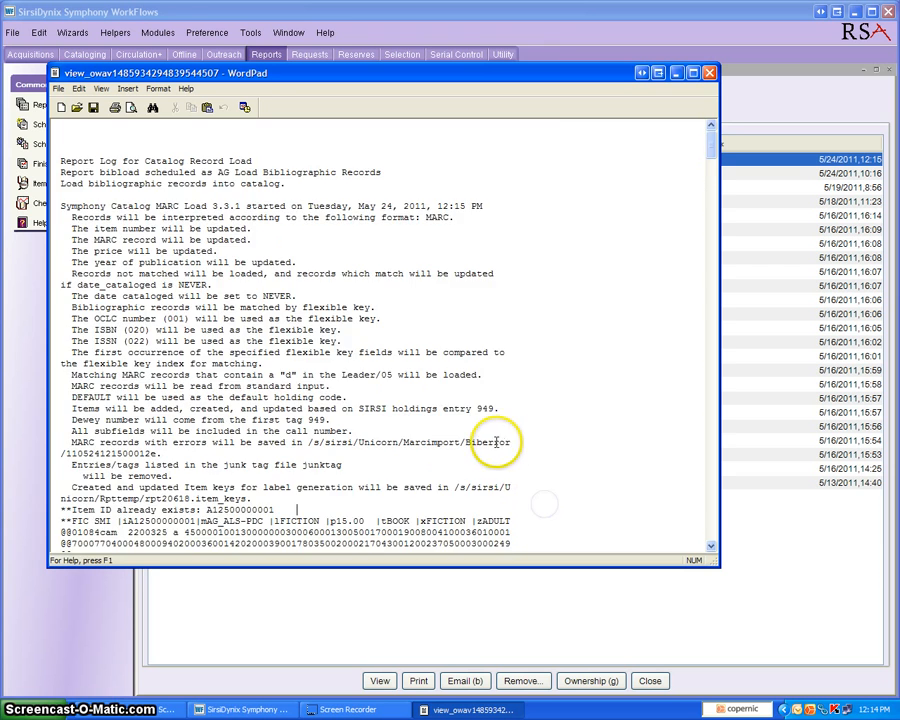
Examine the per-record entries in the load log for existing item IDs and location warnings
scroll(520, 470, down, 6)
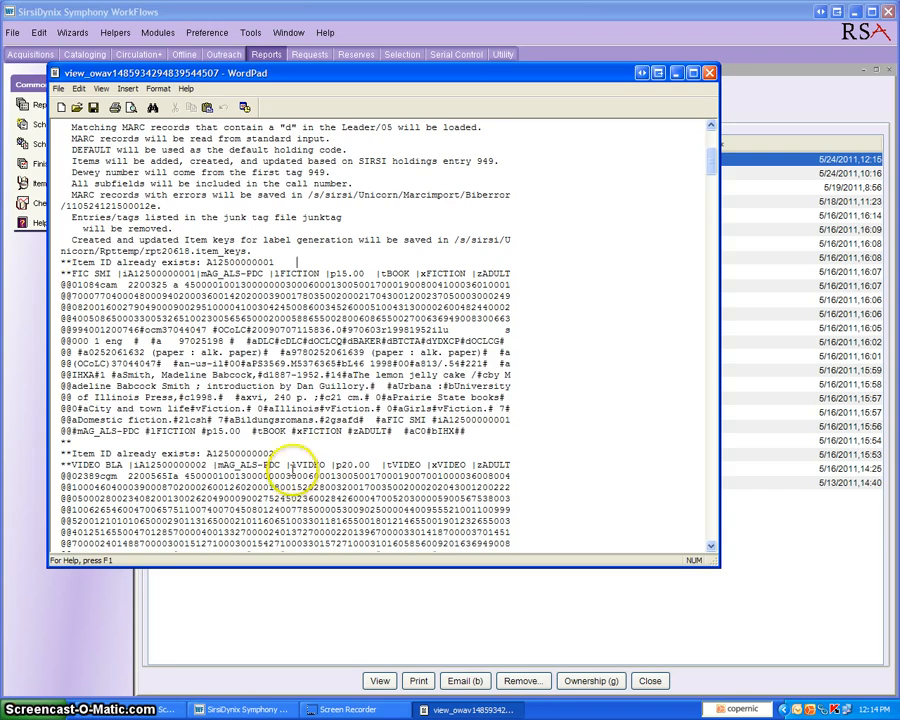
scroll(291, 440, down, 15)
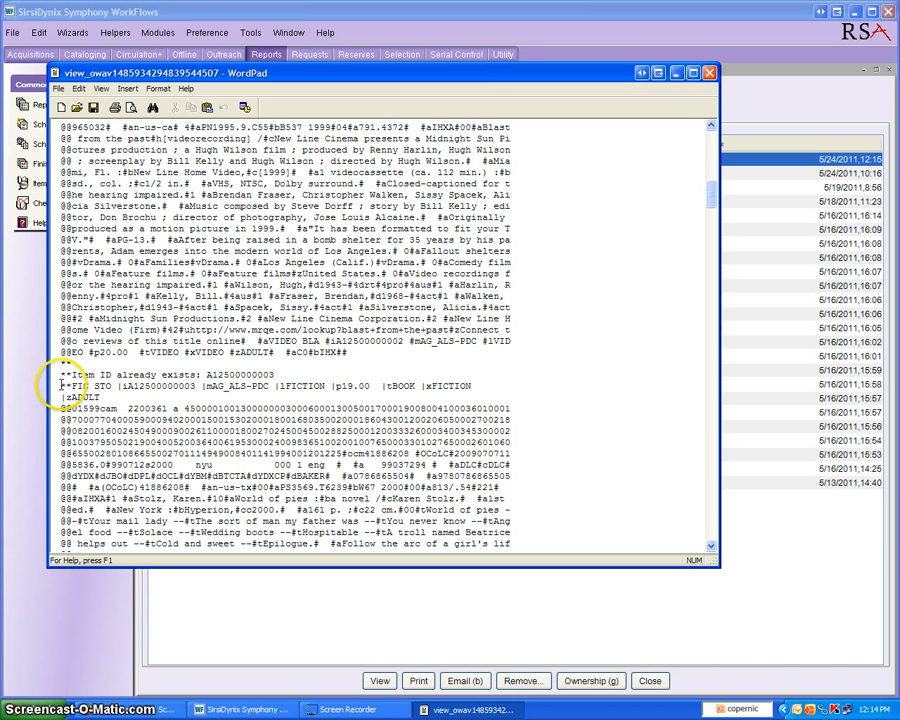
scroll(66, 386, down, 7)
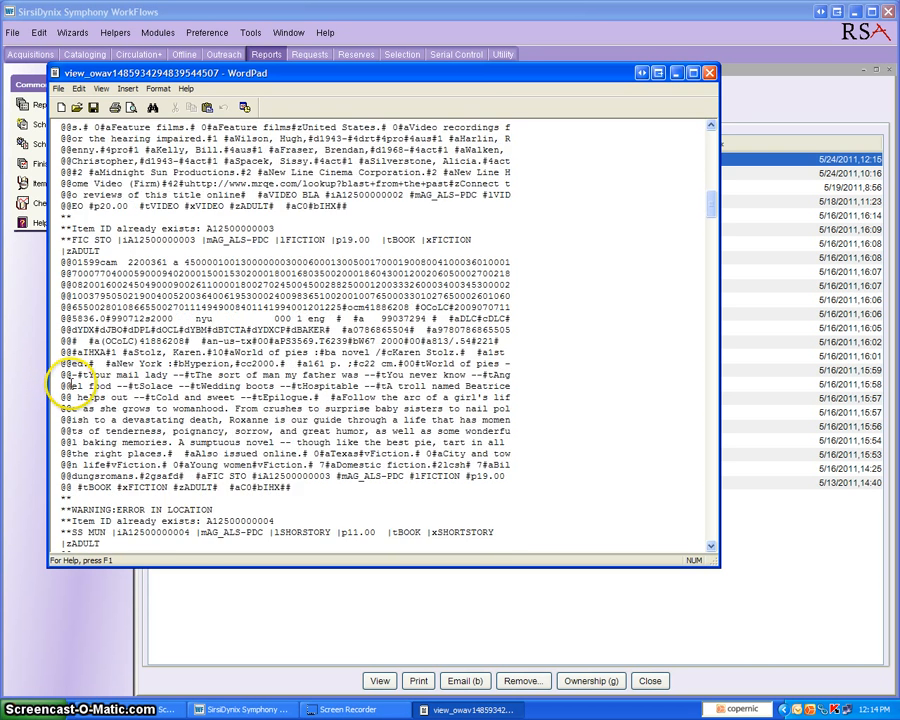
scroll(66, 380, down, 1)
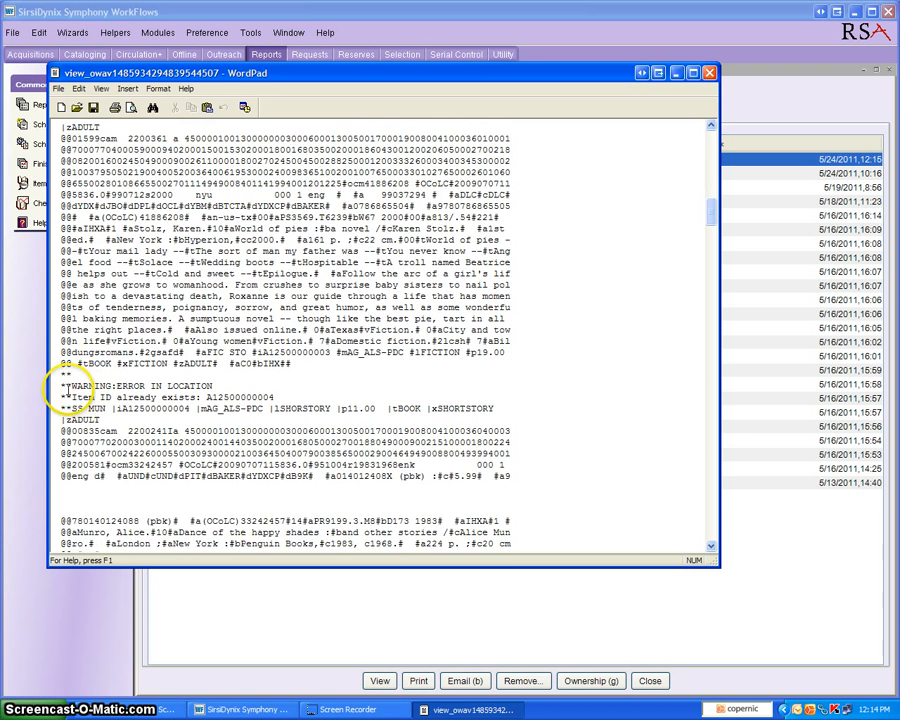
scroll(60, 320, up, 3)
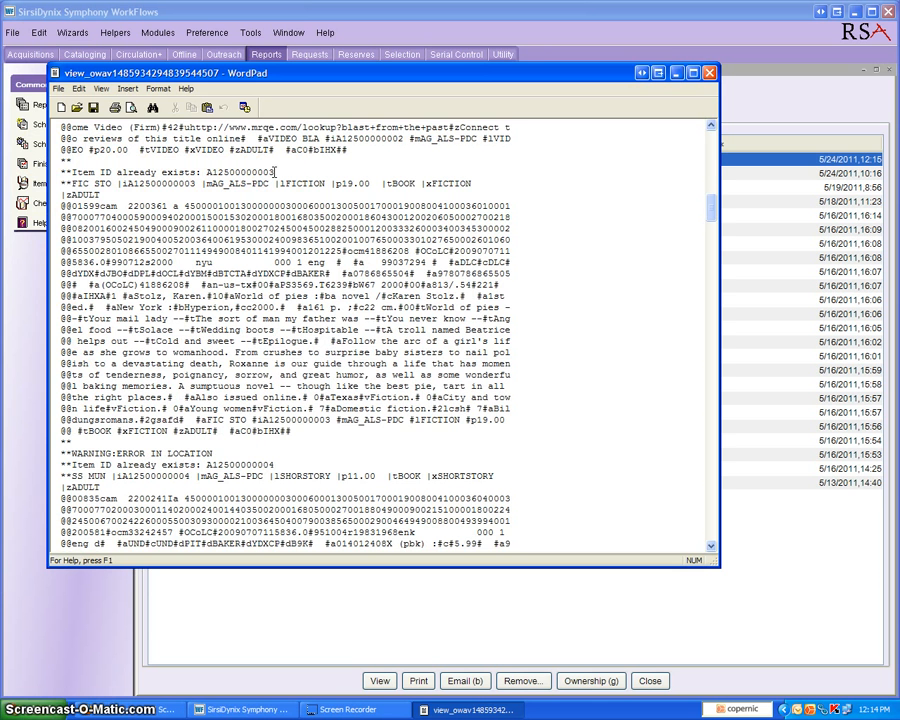
scroll(242, 445, down, 3)
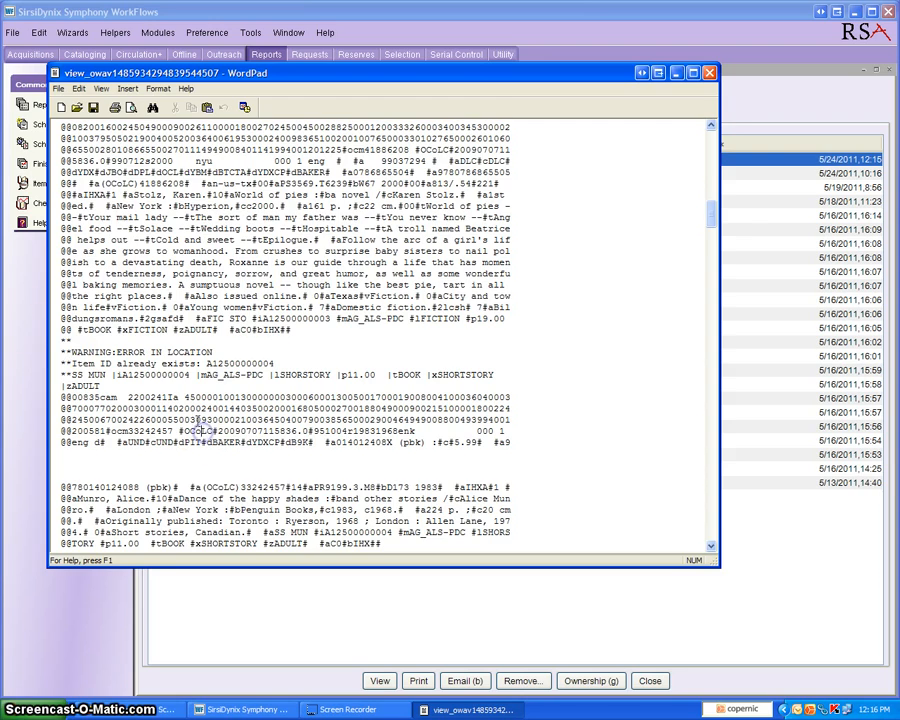
Check the number of bib records in error in the log's MARC load totals
scroll(203, 432, down, 11)
scroll(185, 412, down, 19)
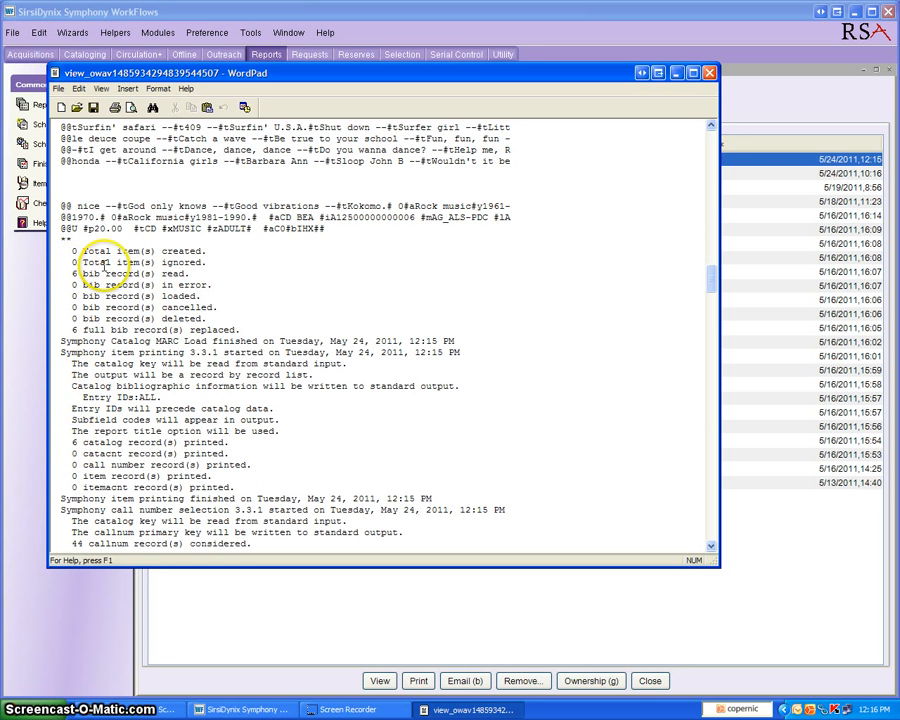
drag(213, 285, 61, 285)
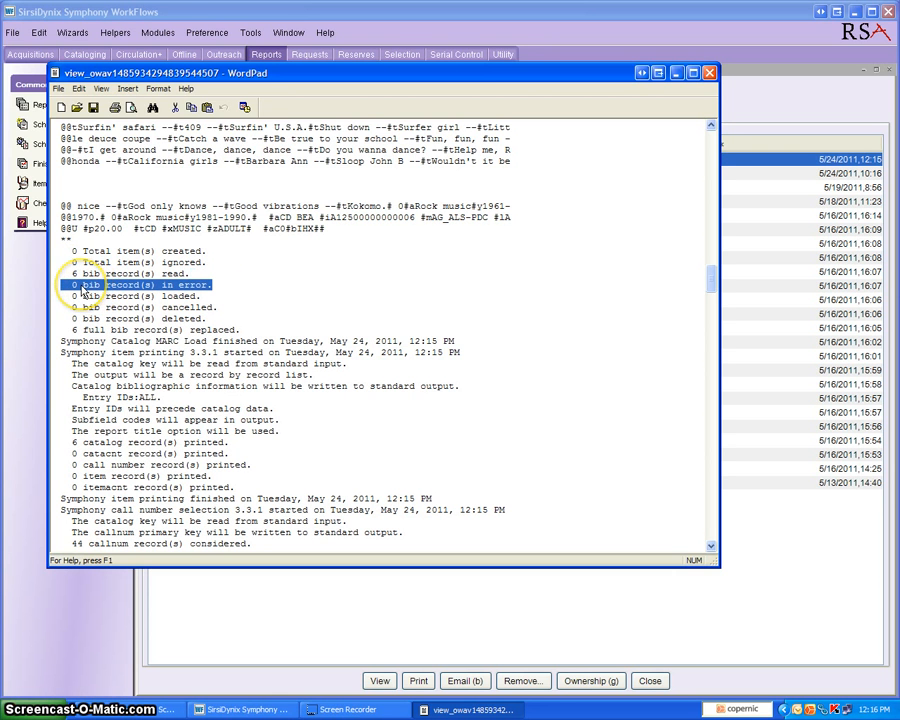
click(74, 285)
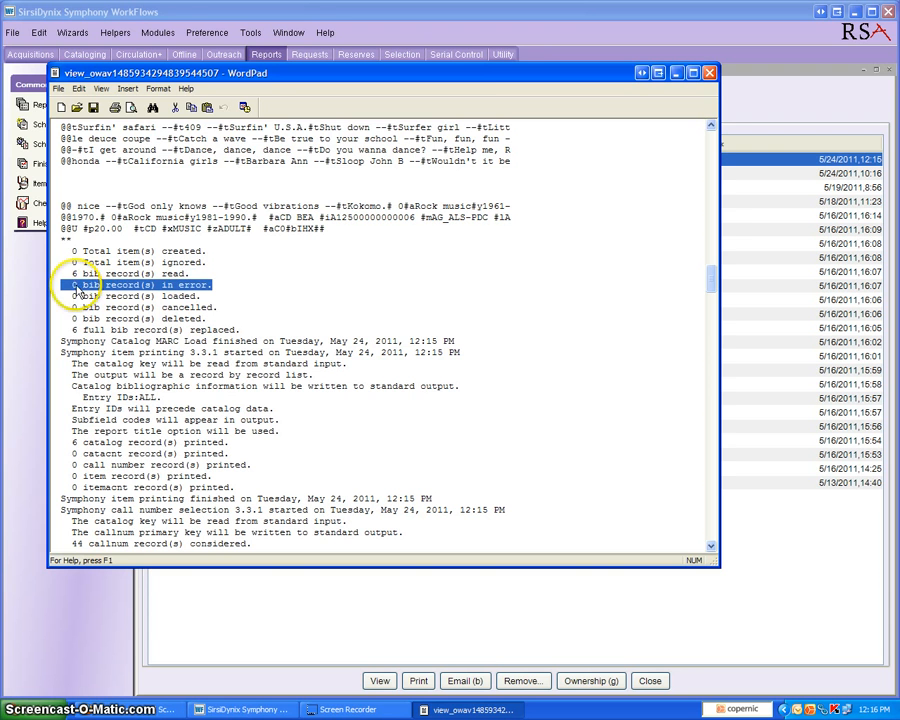
drag(76, 285, 70, 285)
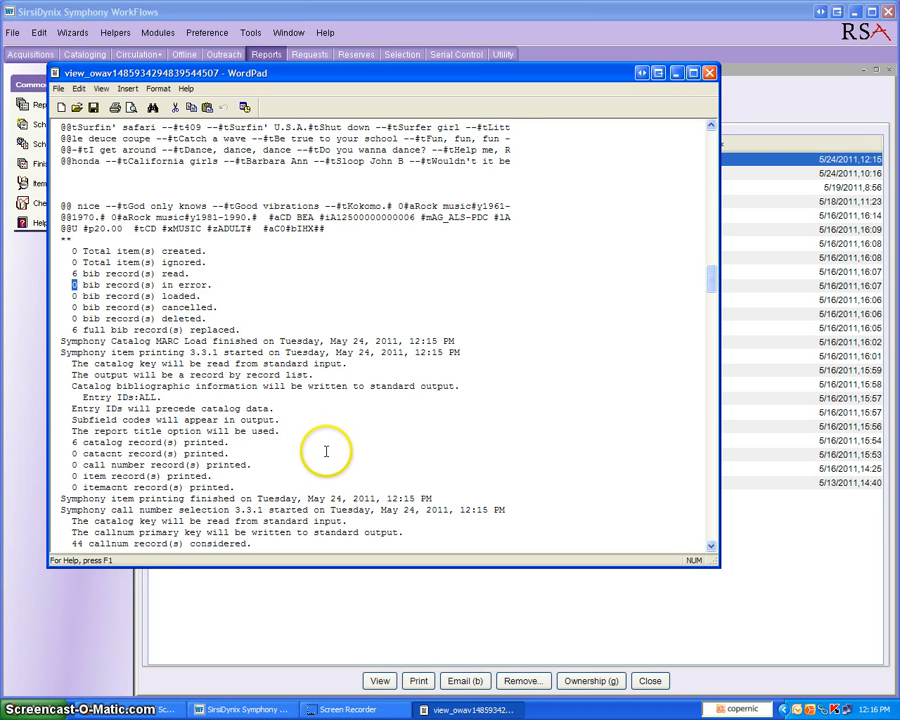
Check the number of catalog records printed in the log's item printing summary
scroll(318, 445, down, 1)
scroll(313, 443, down, 2)
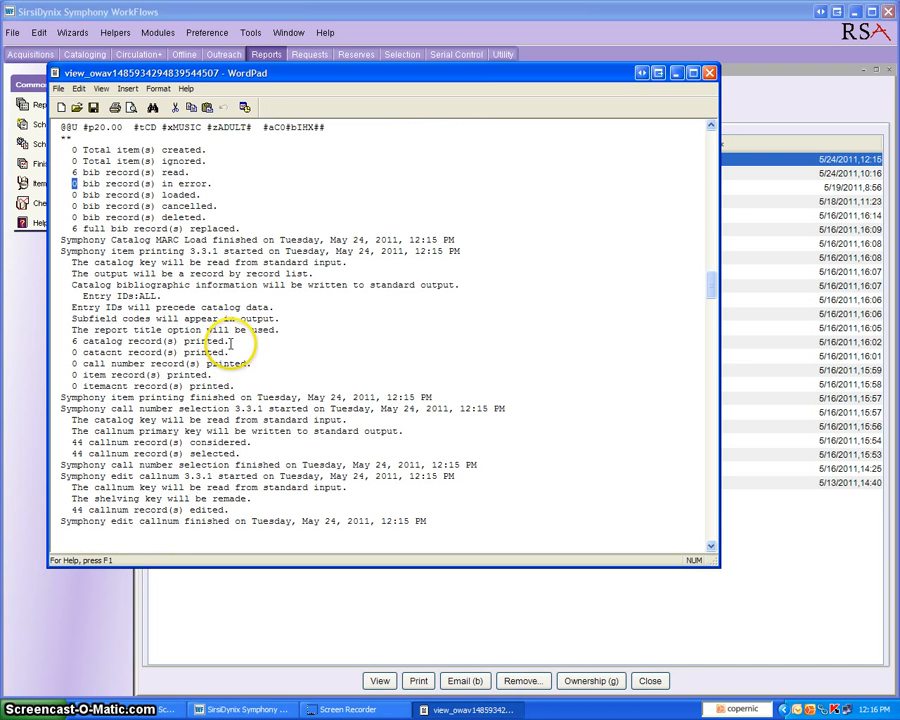
drag(230, 343, 60, 338)
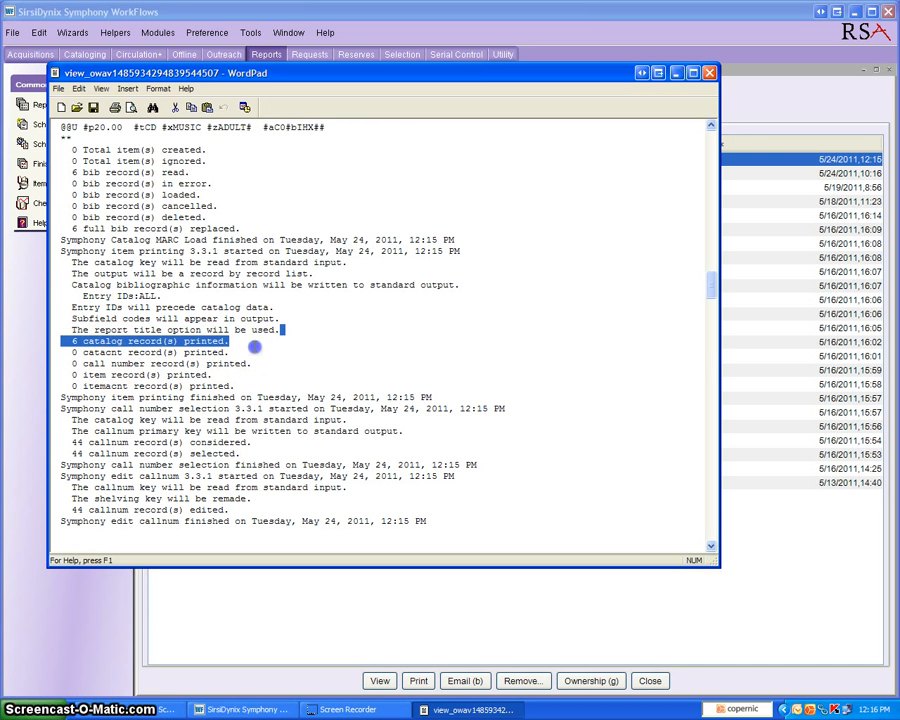
click(255, 349)
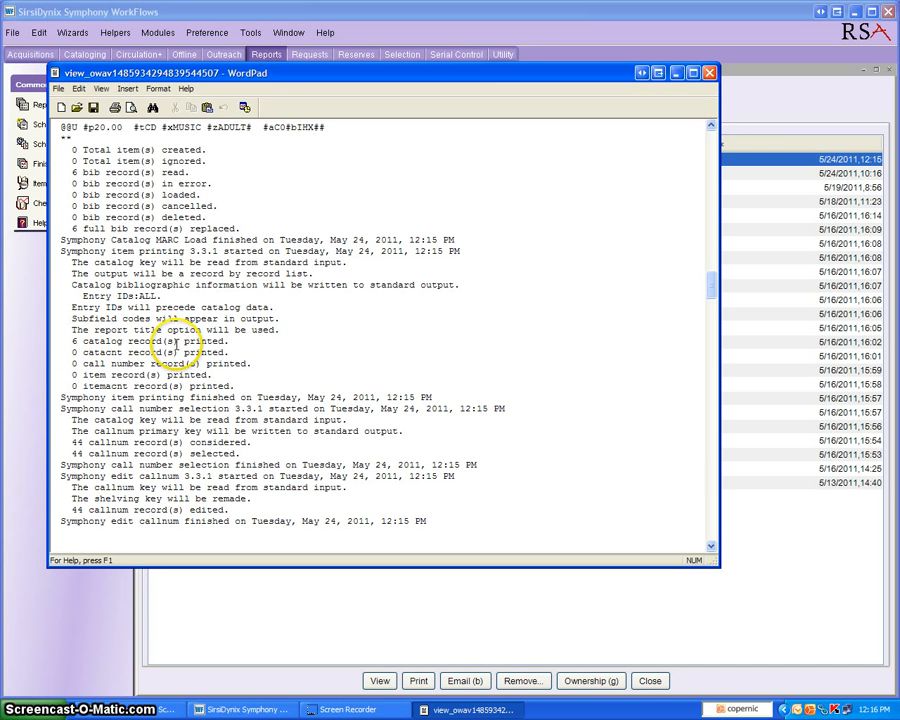
drag(229, 343, 70, 343)
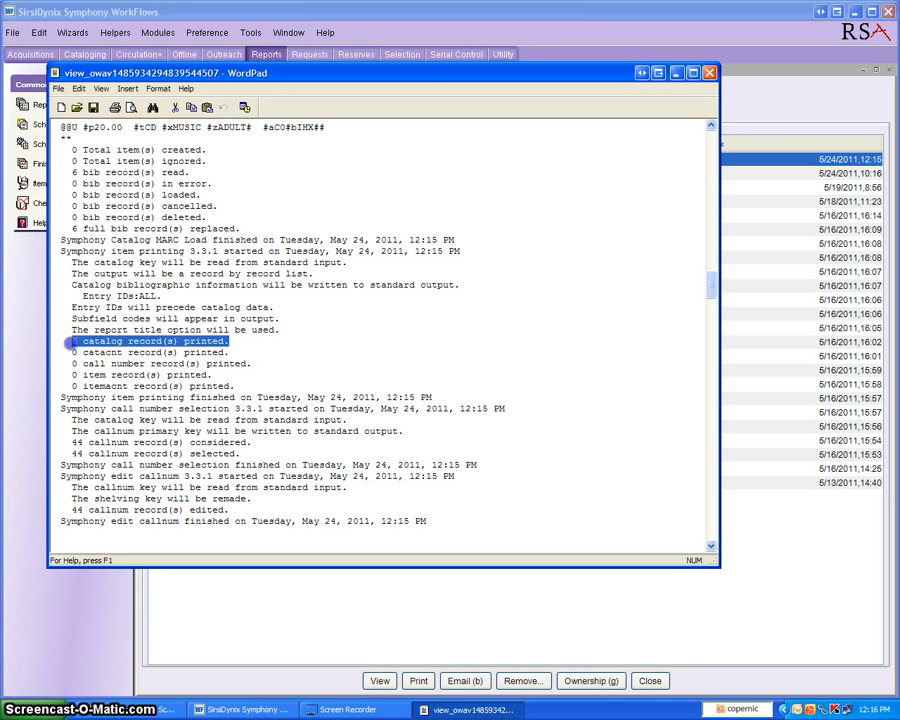
click(73, 343)
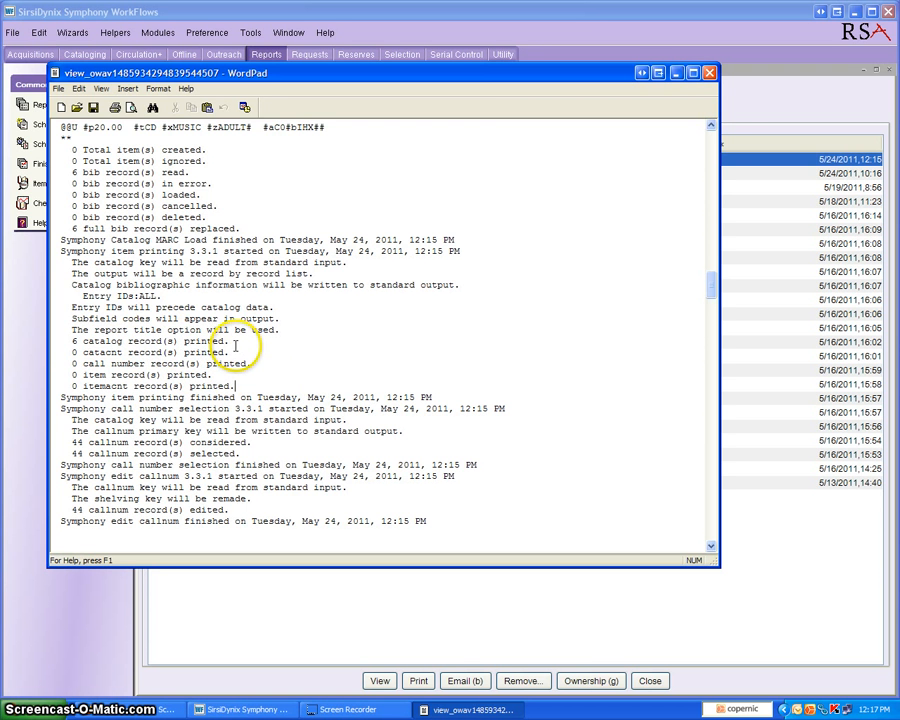
Review the Loaded Bib Records listing after the log, and close the report and the finished reports list
scroll(235, 346, down, 8)
scroll(230, 347, down, 9)
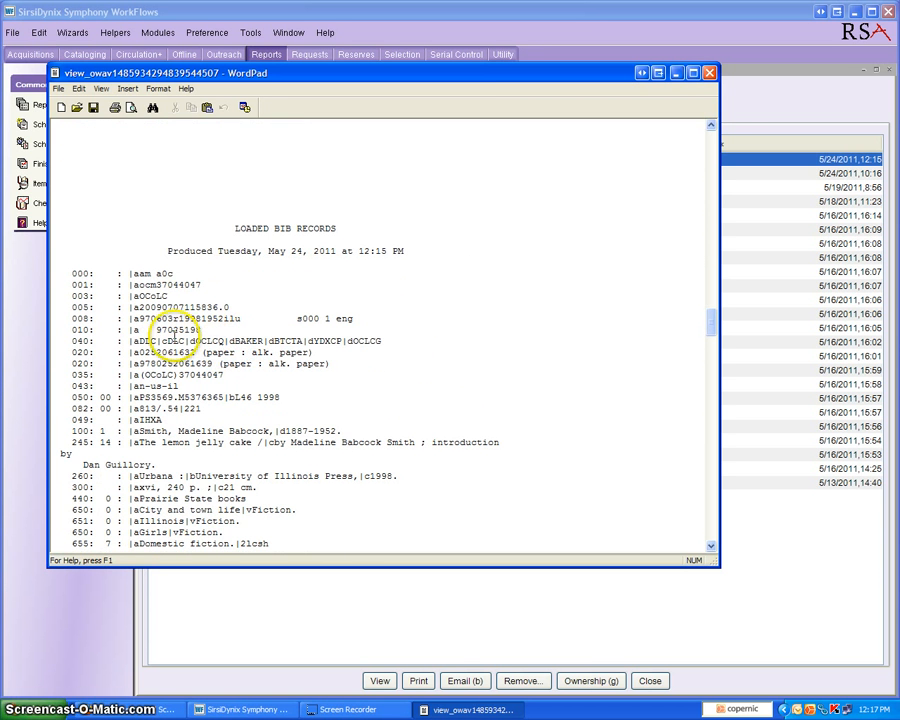
scroll(213, 383, down, 3)
scroll(213, 383, down, 10)
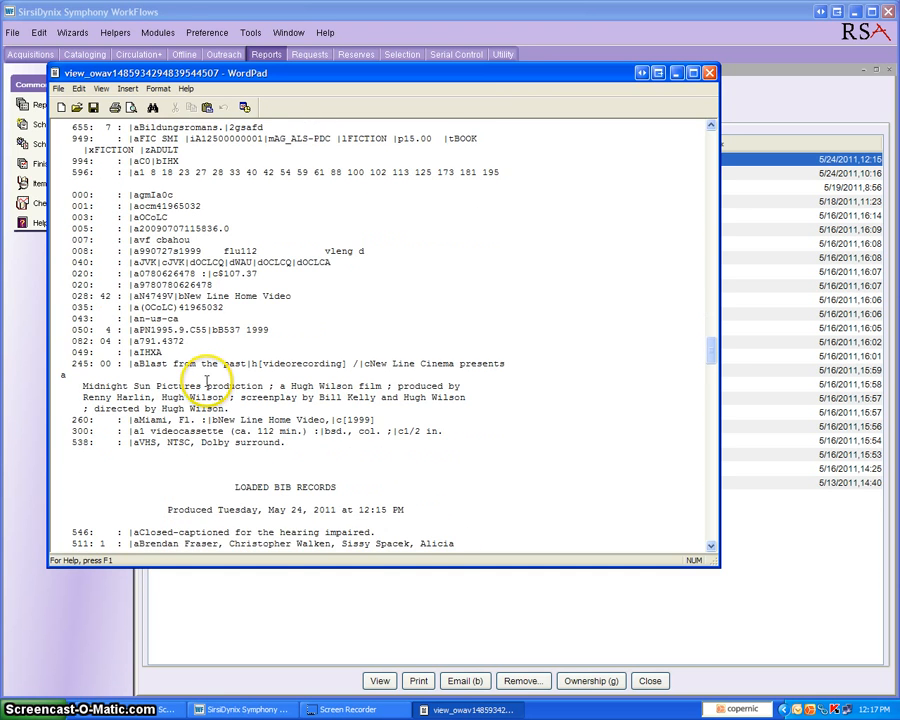
scroll(206, 380, down, 9)
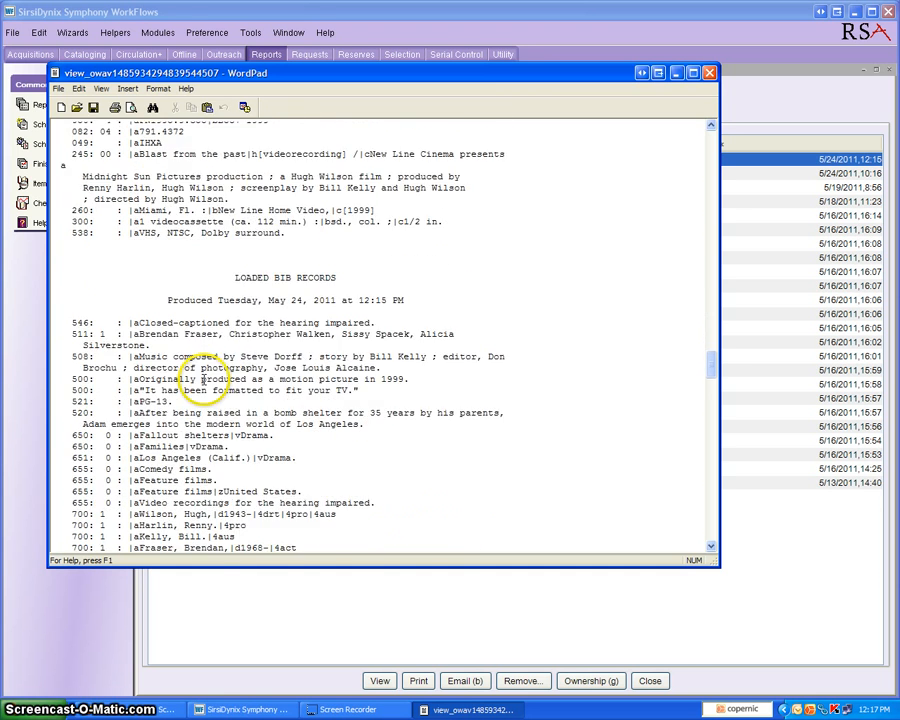
scroll(205, 381, down, 6)
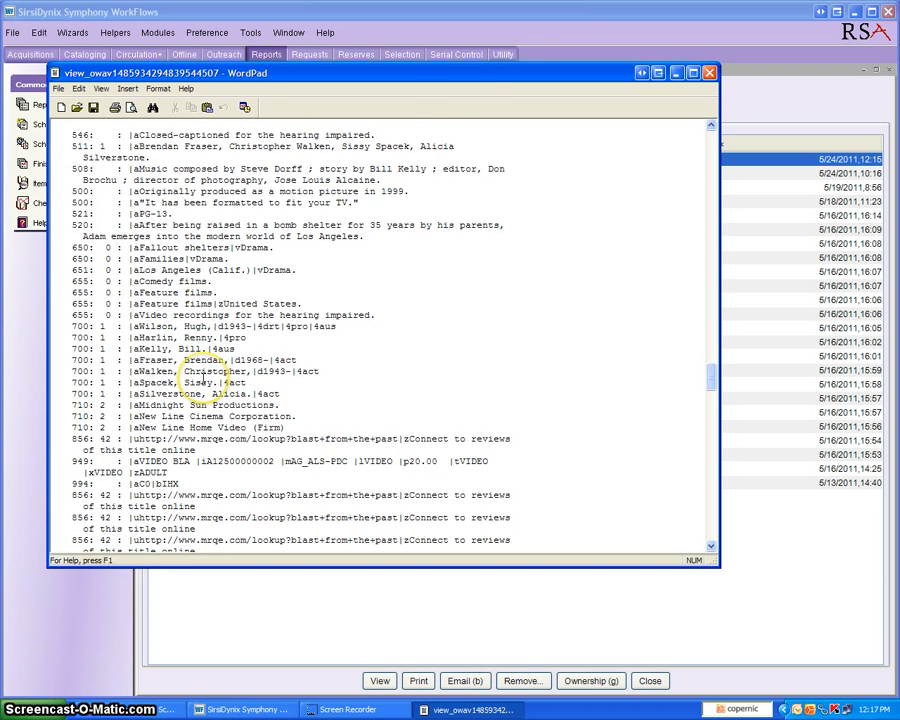
scroll(183, 356, down, 2)
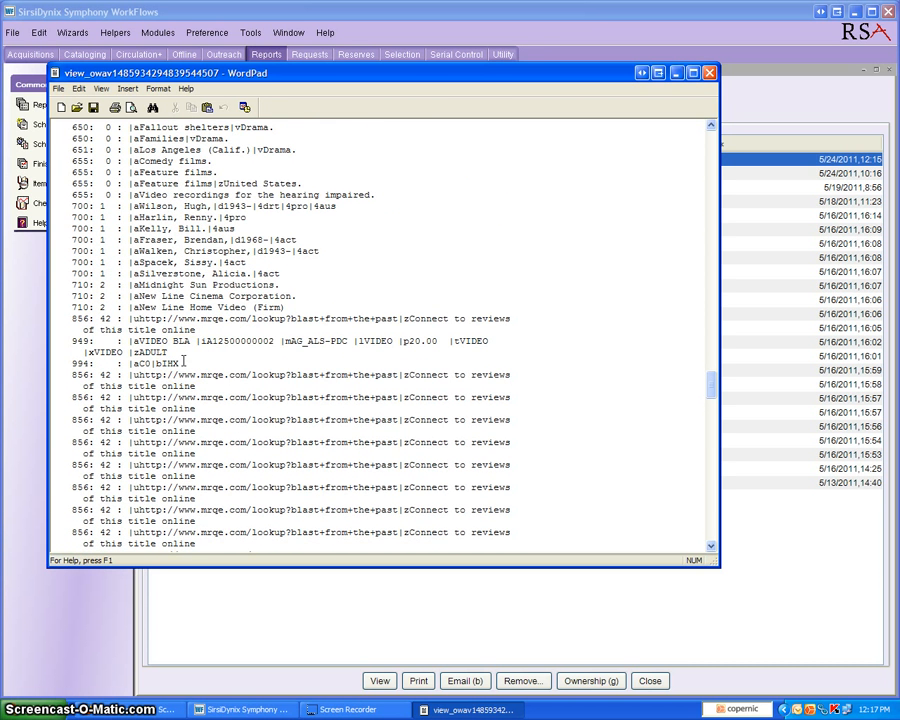
scroll(183, 356, down, 1)
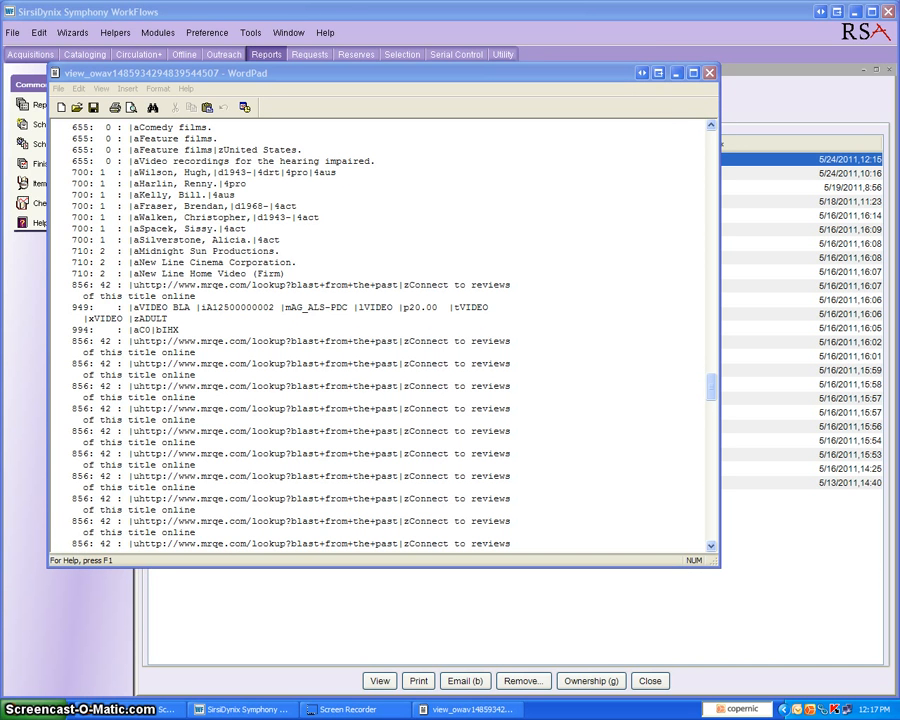
click(709, 74)
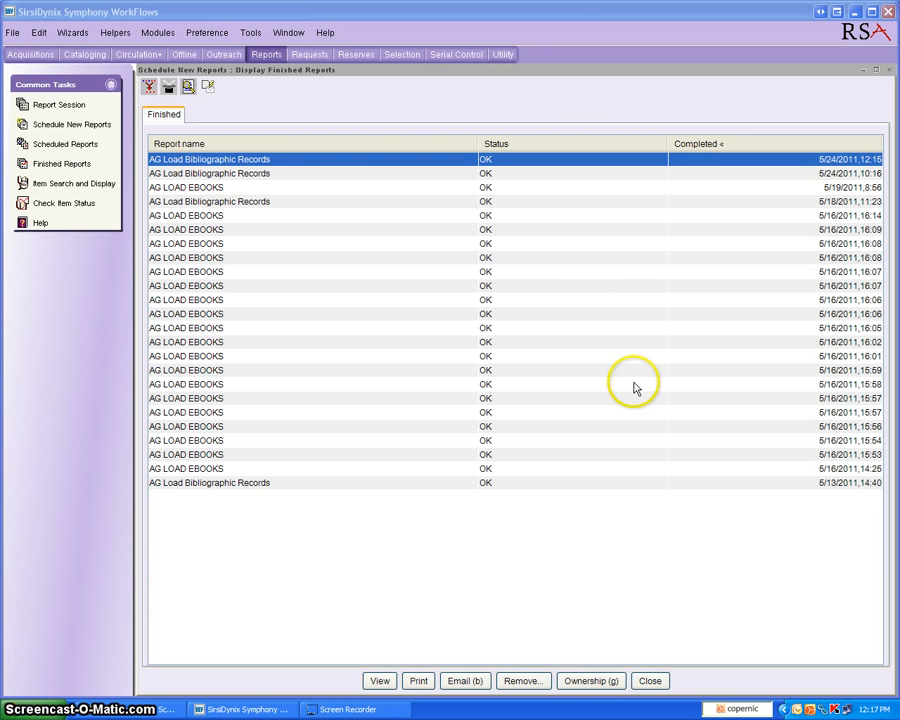
click(651, 681)
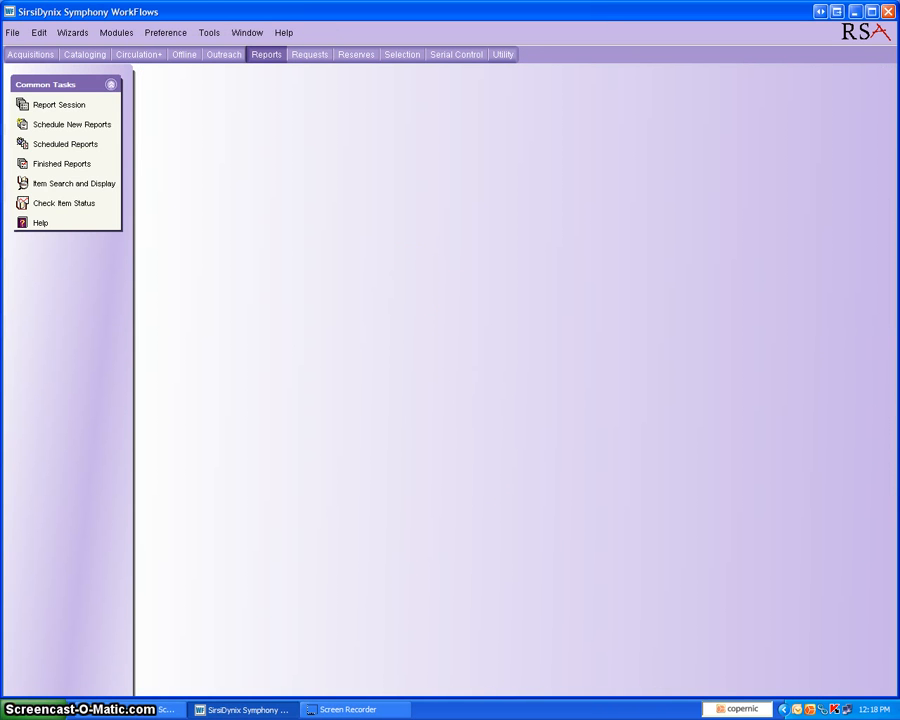